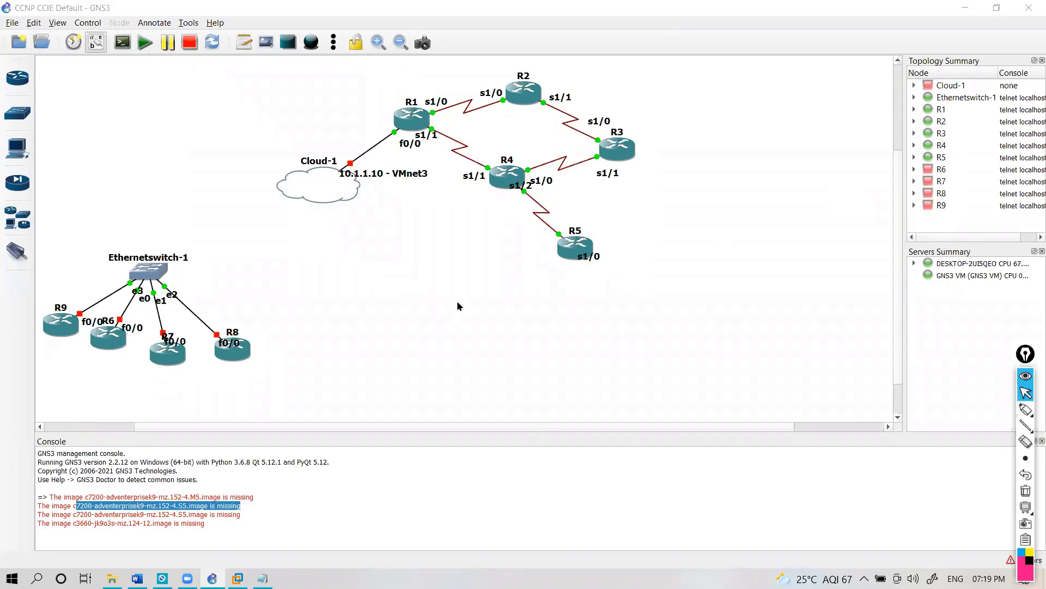
# Open router R1's console from the topology and move its window aside to inspect the session.
pyautogui.rightClick(404, 118)
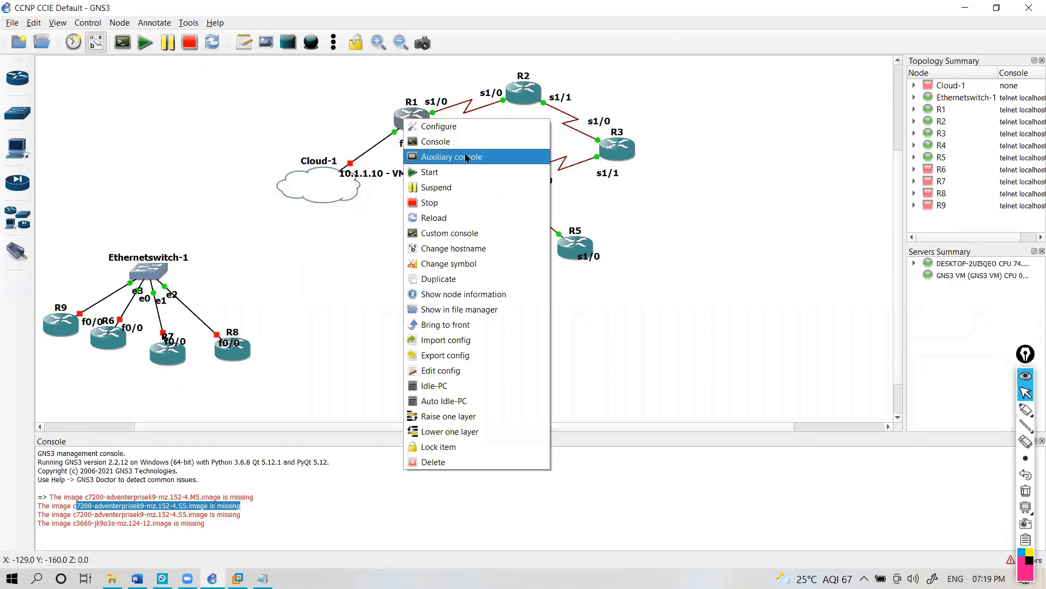
pyautogui.click(533, 254)
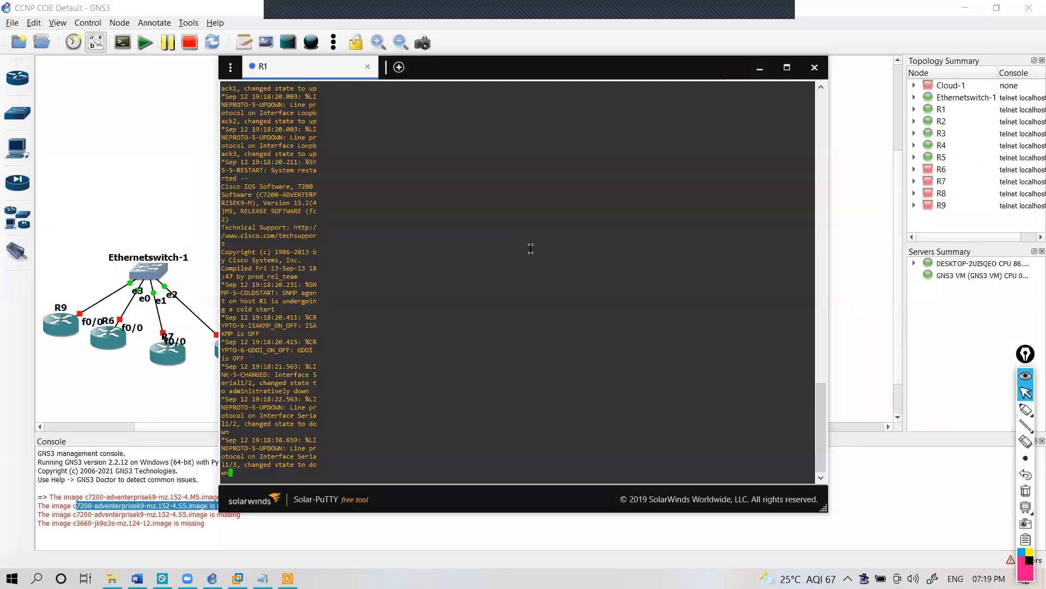
pyautogui.moveTo(442, 75); pyautogui.dragTo(532, 95)
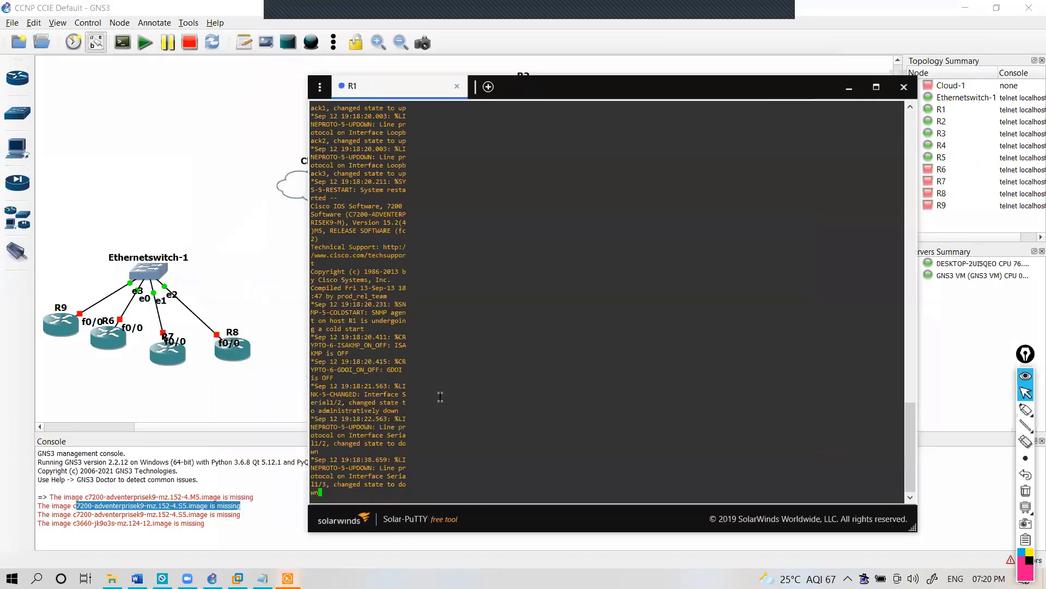
# Open the console application settings in the general preferences and highlight part of the Solar-PuTTY Telnet command.
pyautogui.click(168, 195)
pyautogui.click(34, 23)
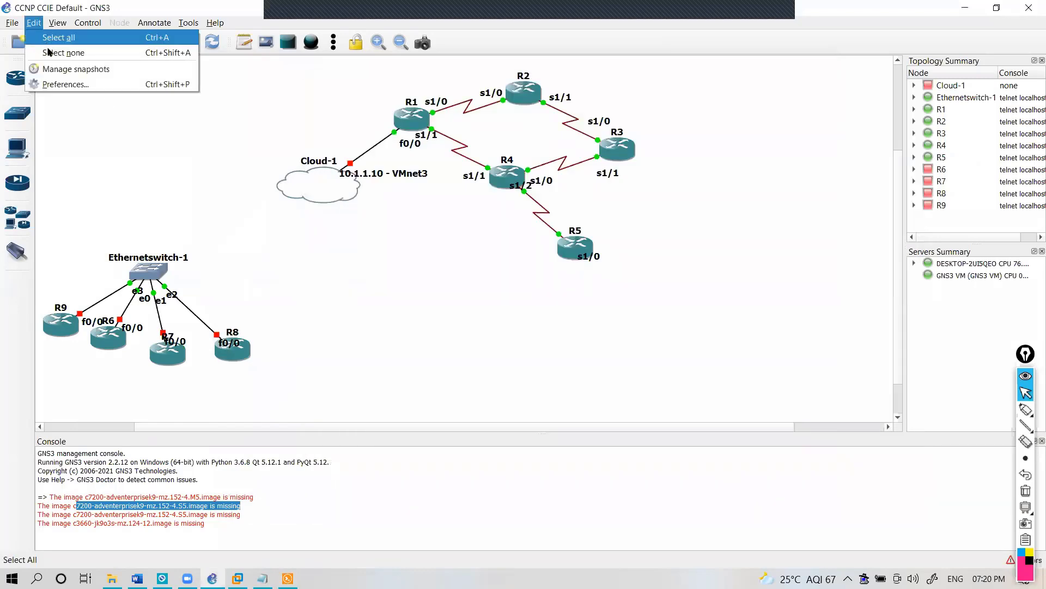
pyautogui.click(55, 83)
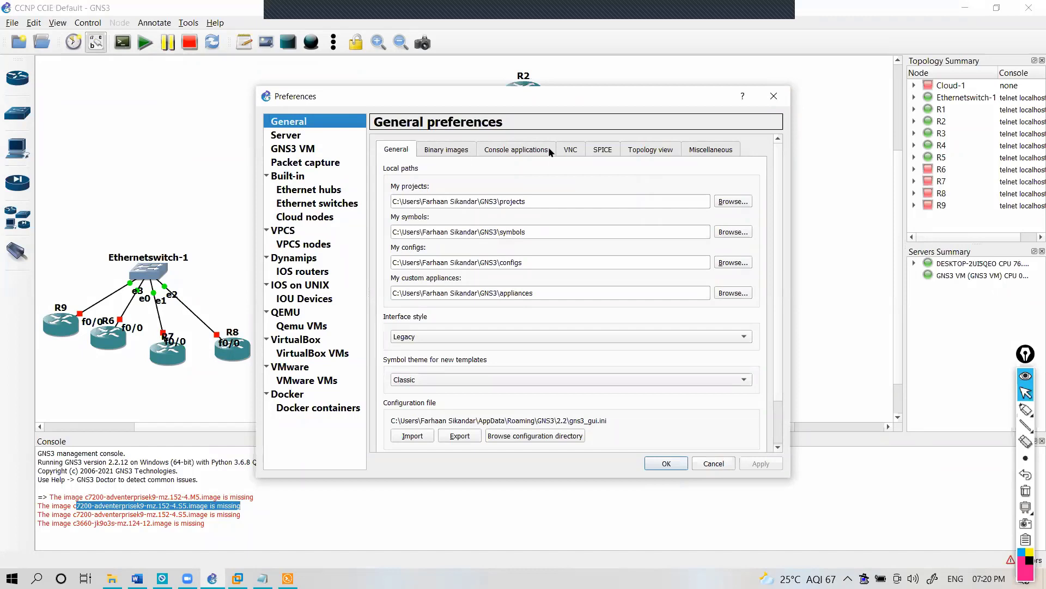
pyautogui.click(510, 149)
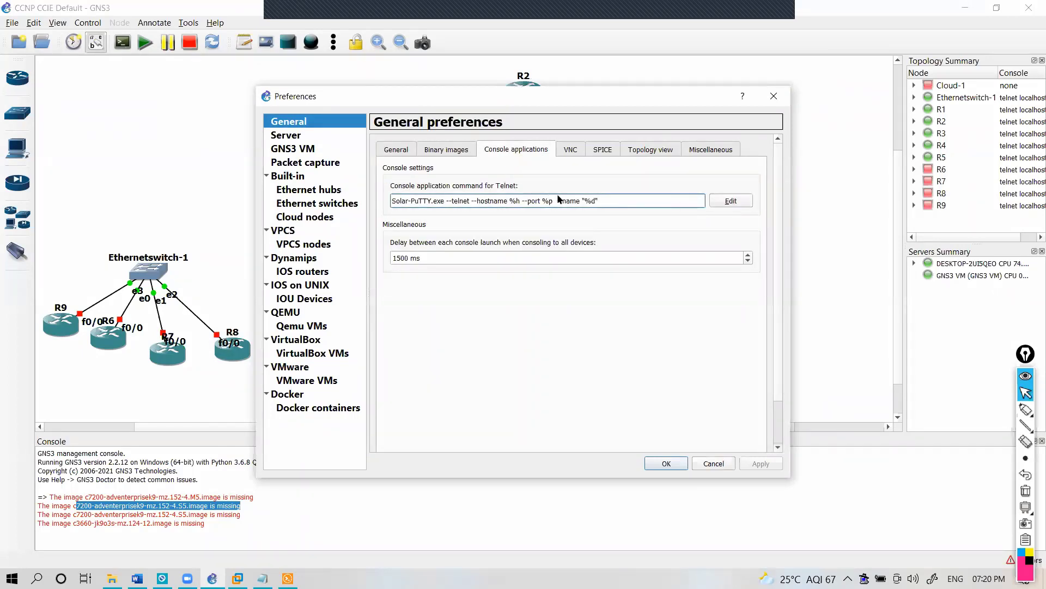
pyautogui.moveTo(406, 201); pyautogui.dragTo(423, 203)
# Close R1's Solar-PuTTY console and open the predefined command choices for the Telnet console application.
pyautogui.hotkey('alt', 'Tab')
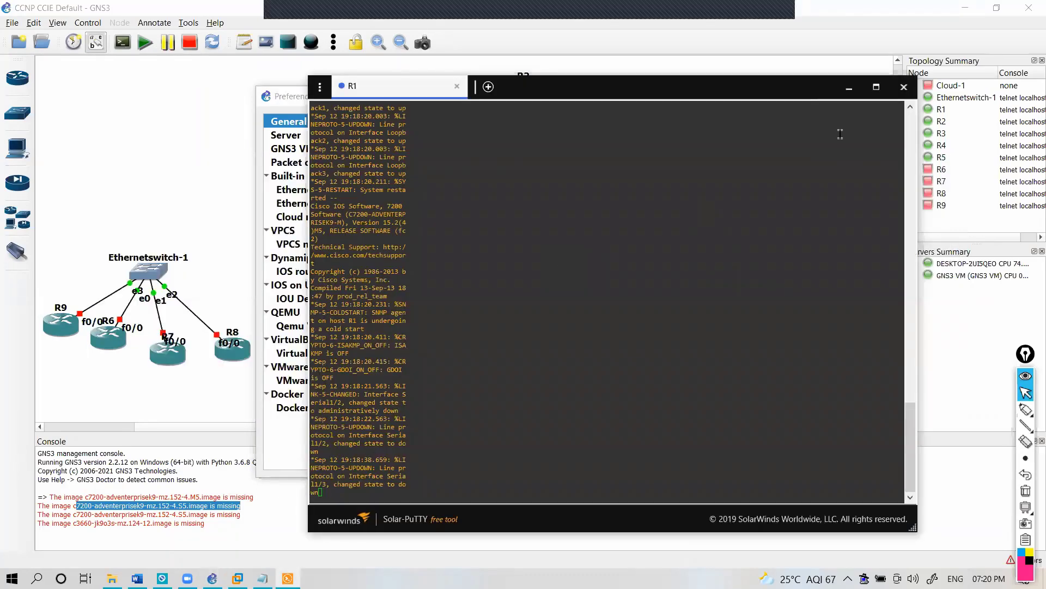
pyautogui.click(903, 86)
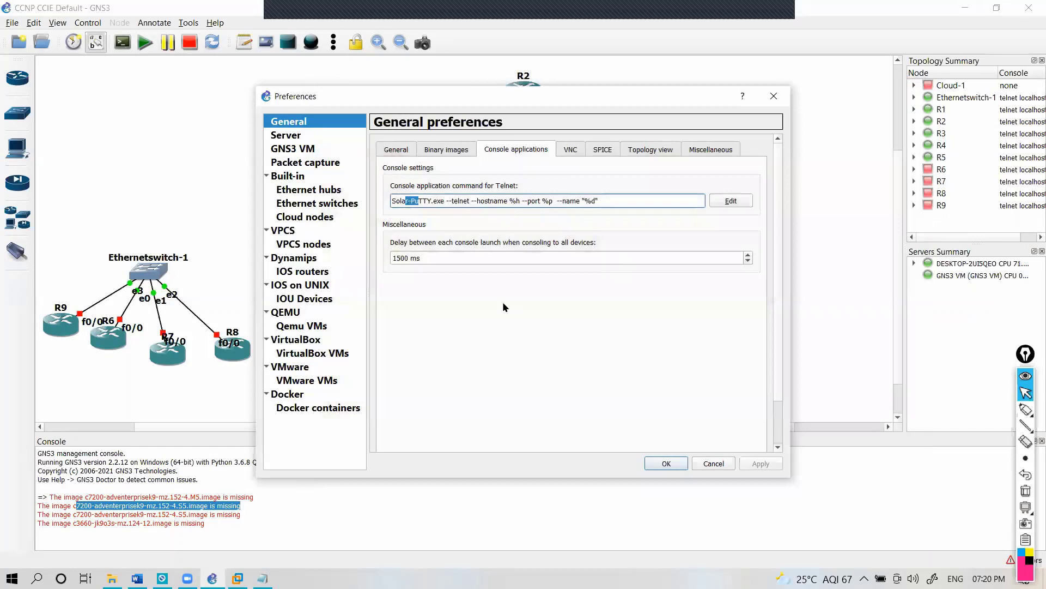
pyautogui.click(727, 205)
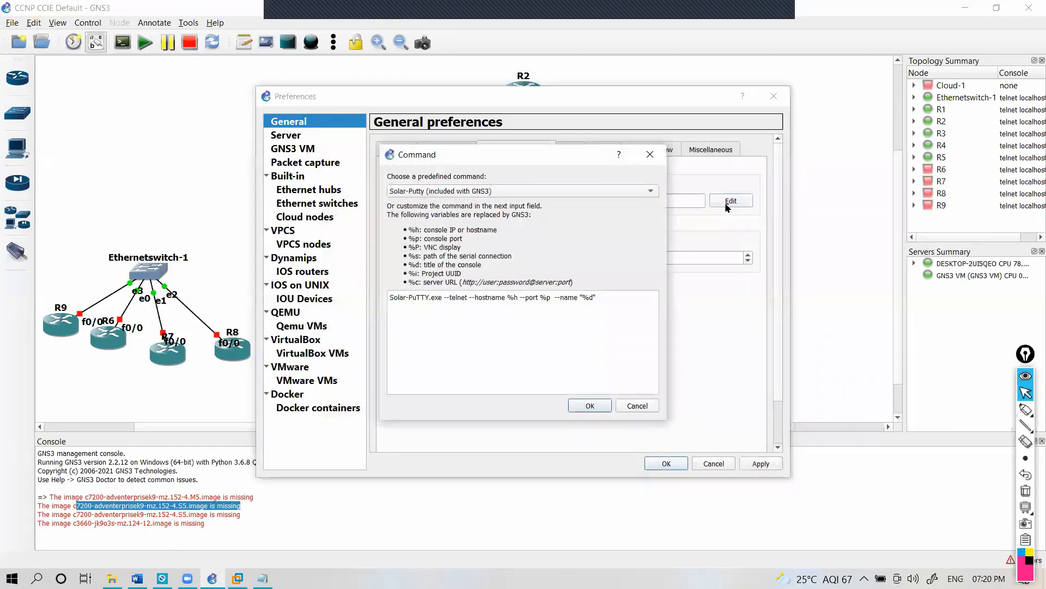
pyautogui.click(493, 190)
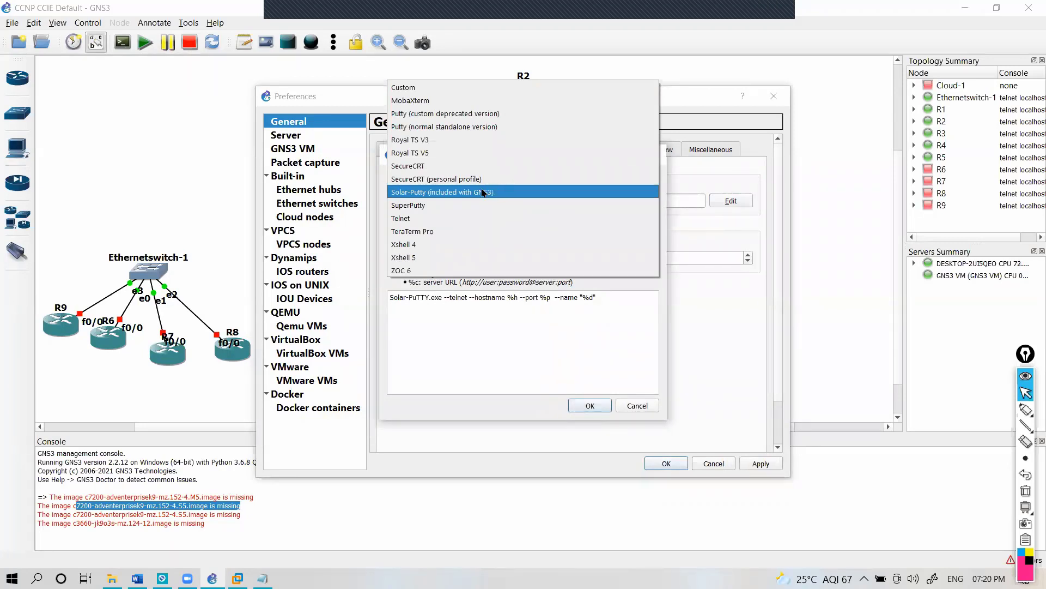
# Launch SecureCRT 7.1 to check its installation, dismiss the Quick Connect dialog, and close the program.
pyautogui.press('super')
pyautogui.write('sec')
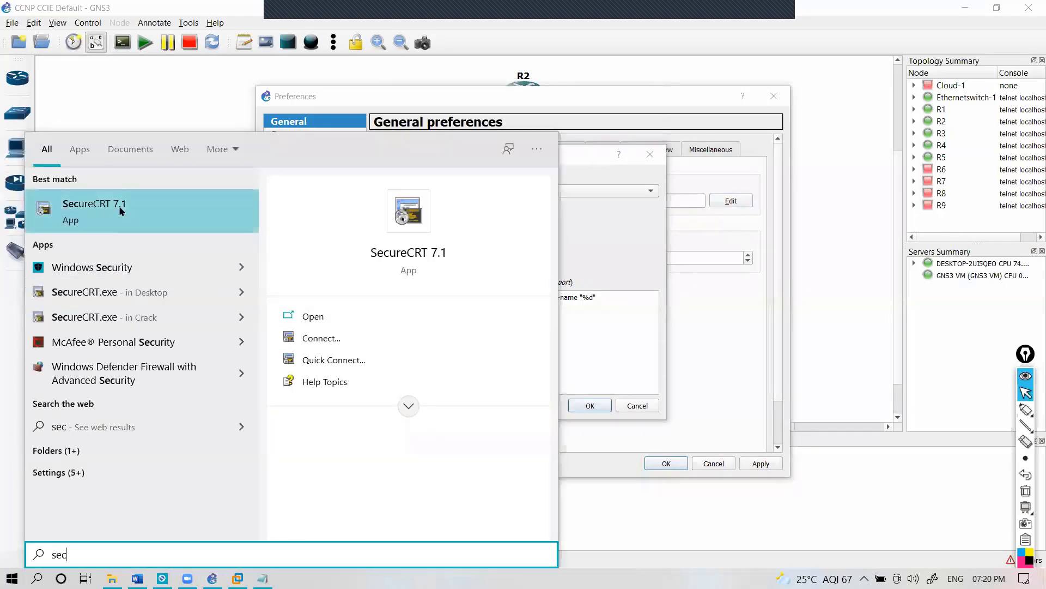
pyautogui.click(121, 207)
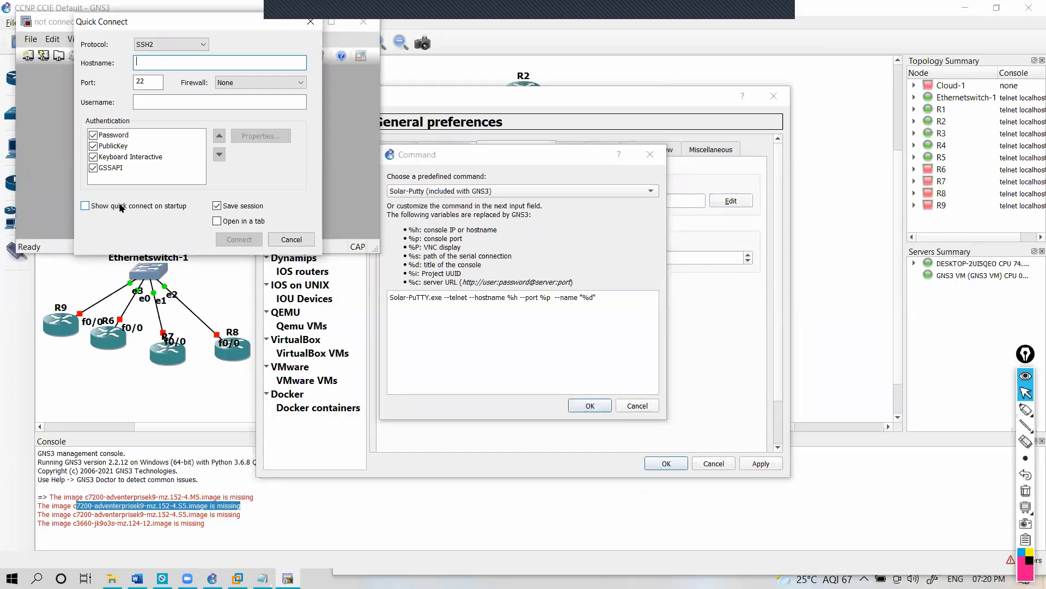
pyautogui.click(289, 240)
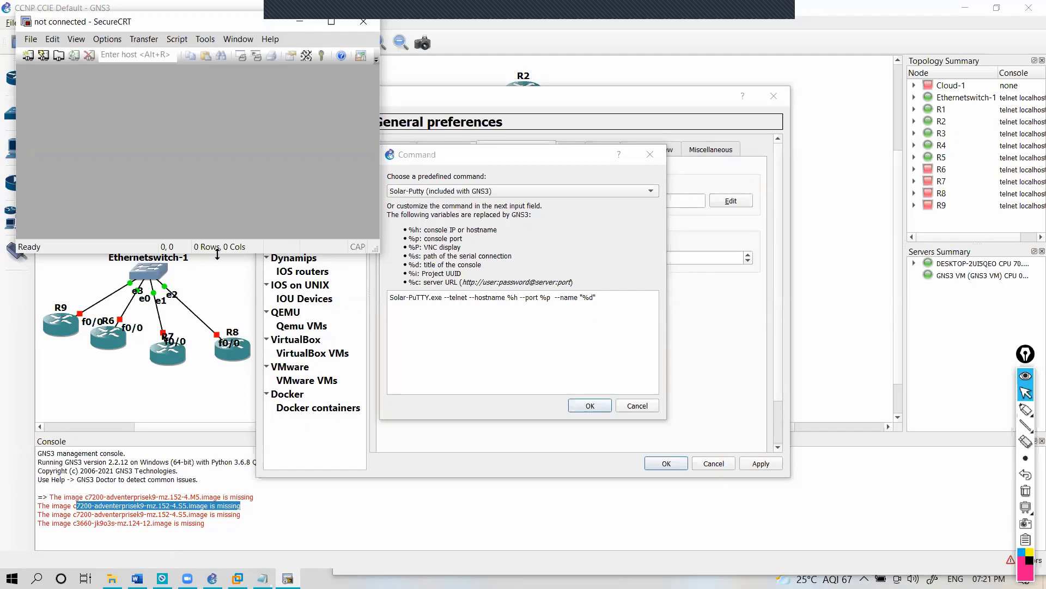
pyautogui.moveTo(194, 18); pyautogui.dragTo(812, 208)
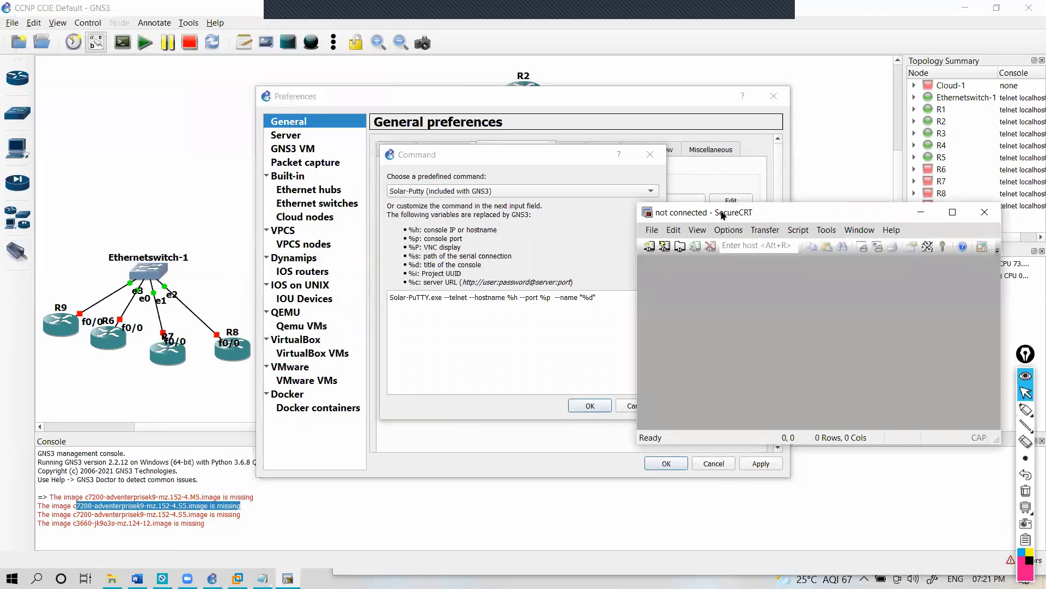
pyautogui.click(985, 212)
# Choose SecureCRT as the predefined Telnet console command.
pyautogui.click(496, 191)
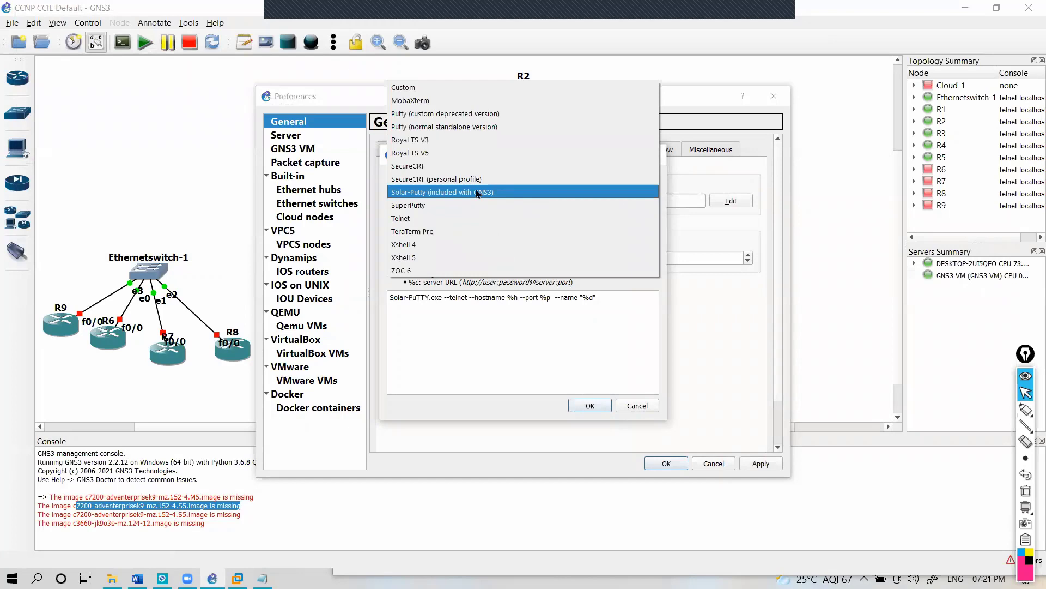
pyautogui.click(461, 169)
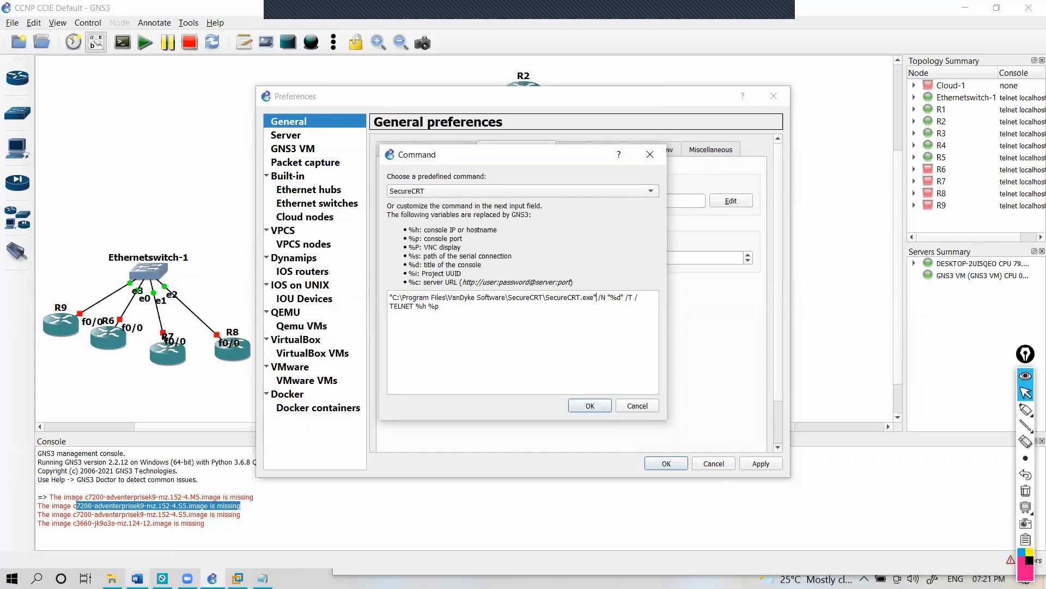
# In File Explorer, browse to the folder C:\Program Files\VanDyke Software\SecureCRT.
pyautogui.click(111, 579)
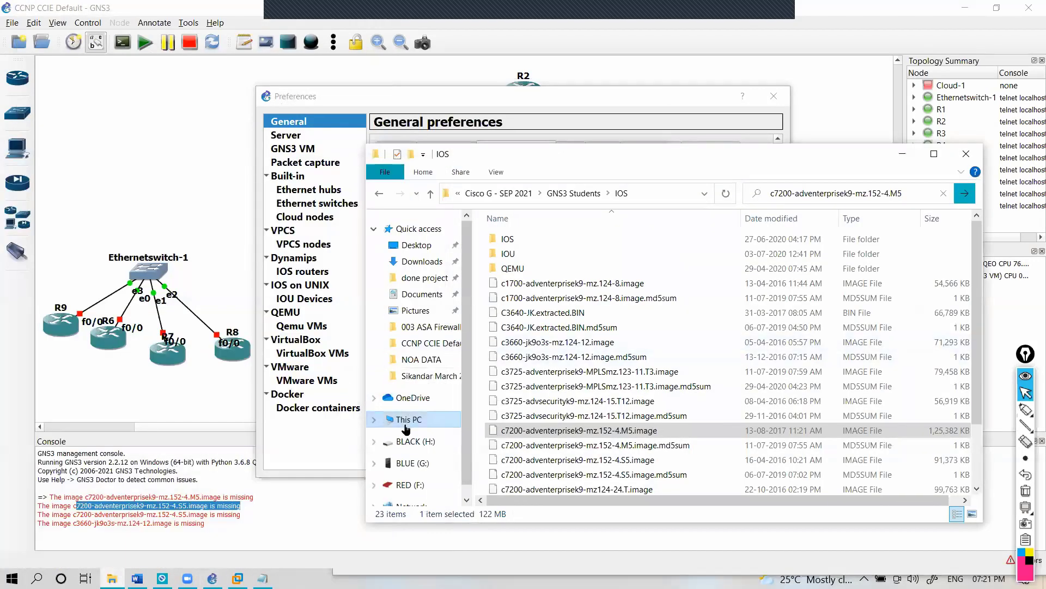
pyautogui.click(404, 425)
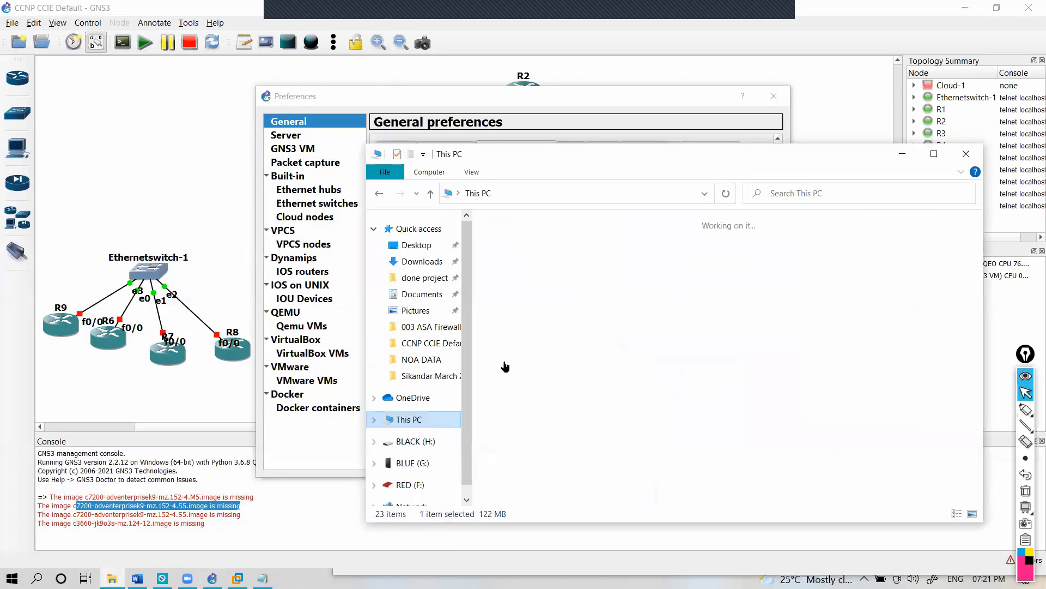
pyautogui.doubleClick(603, 407)
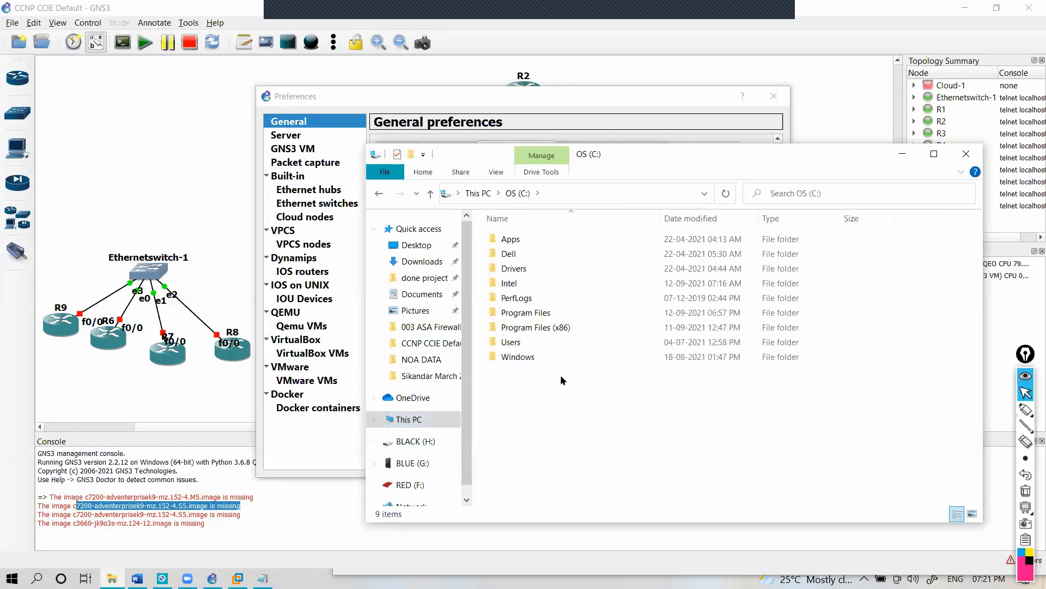
pyautogui.doubleClick(533, 312)
pyautogui.click(520, 304)
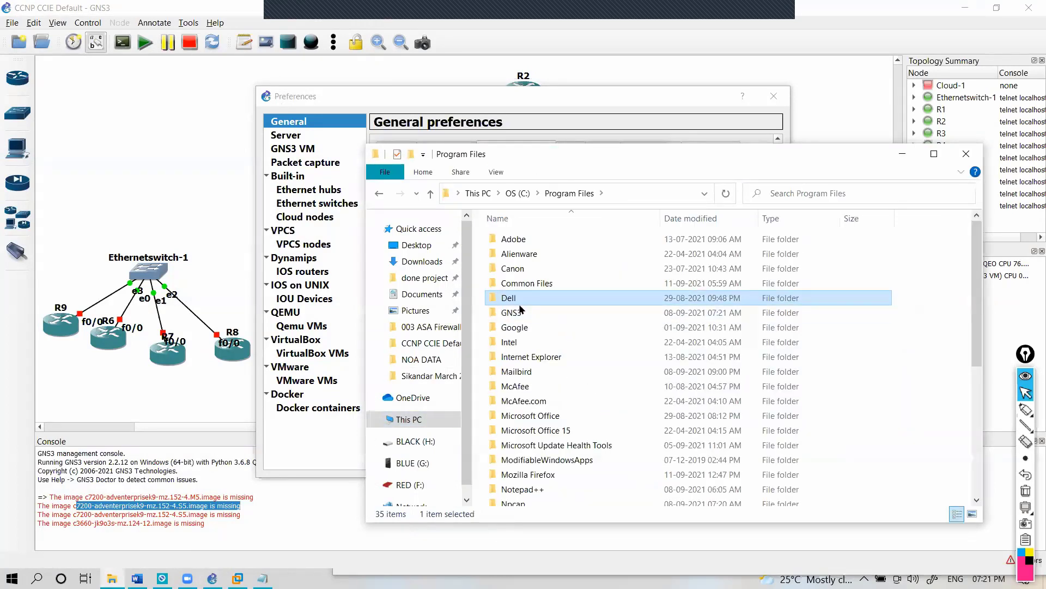
pyautogui.scroll(-5, 545, 327)
pyautogui.click(559, 322)
pyautogui.doubleClick(560, 322)
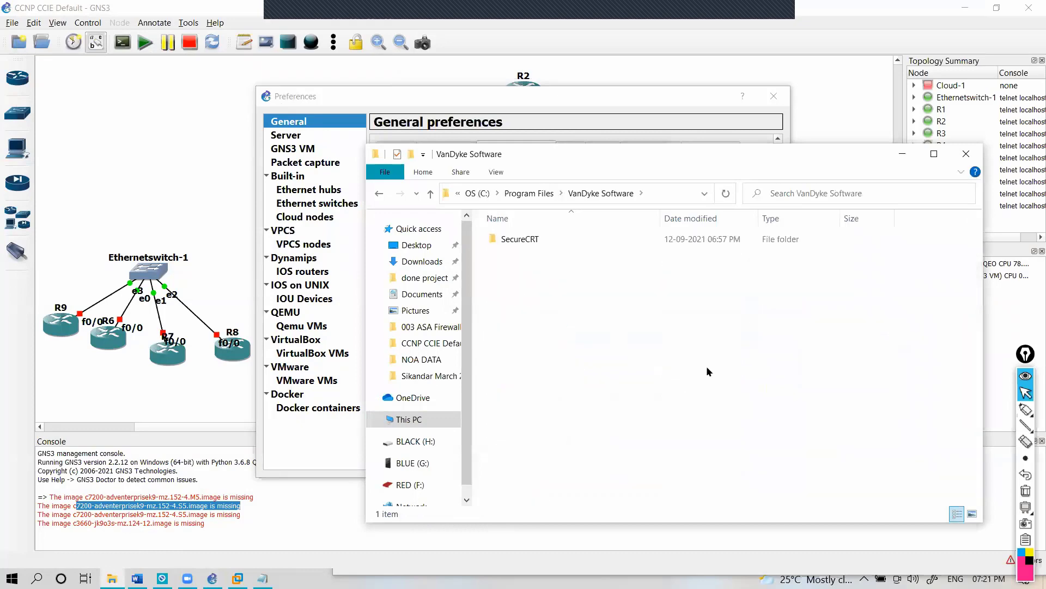
pyautogui.doubleClick(537, 239)
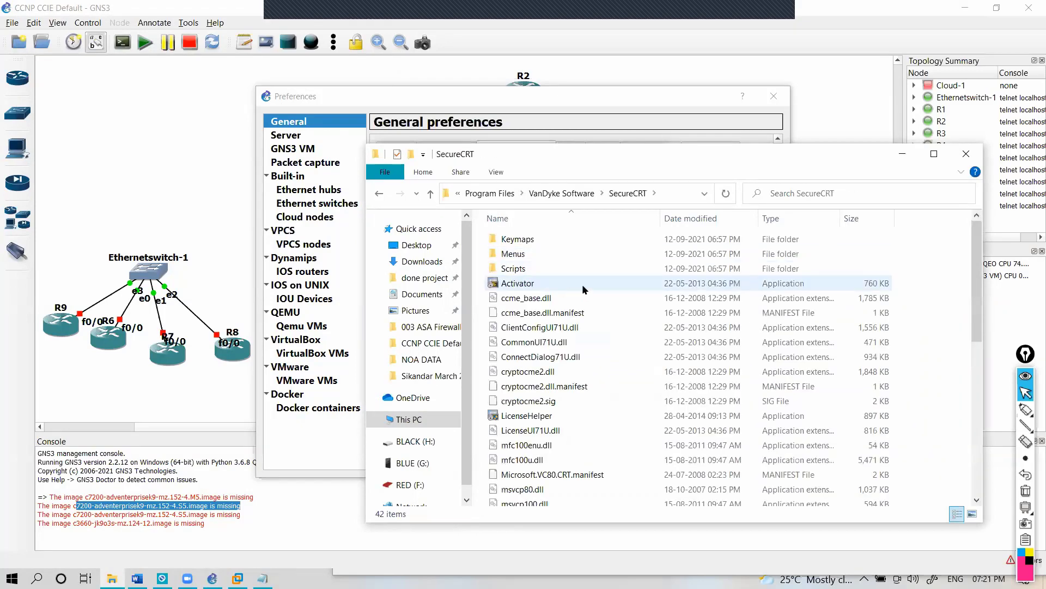
# Check the SecureCRT folder's full path and locate the SecureCRT application in it, then return to GNS3.
pyautogui.click(671, 191)
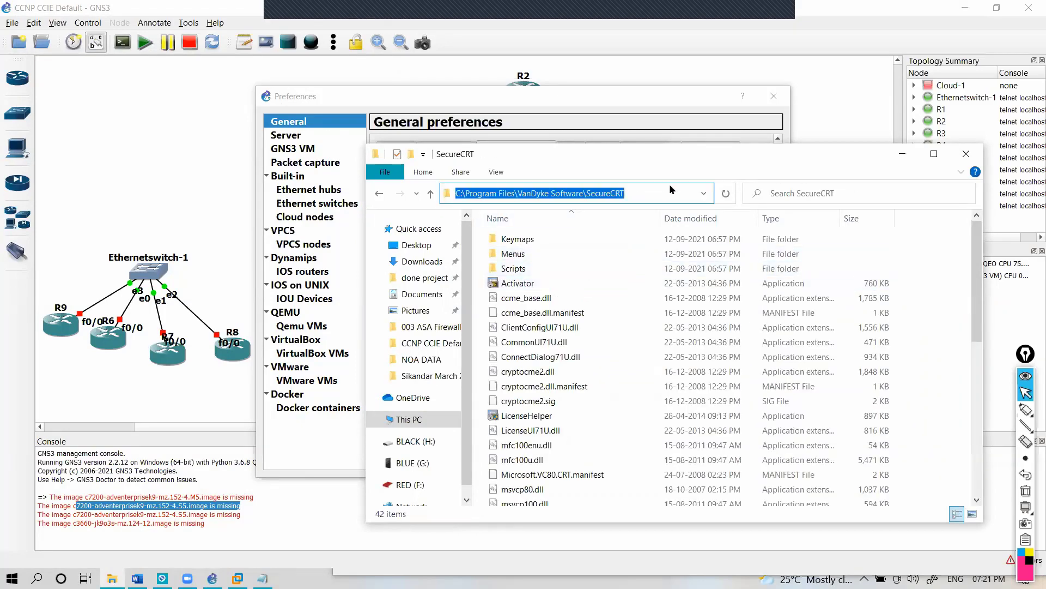
pyautogui.scroll(-4, 575, 411)
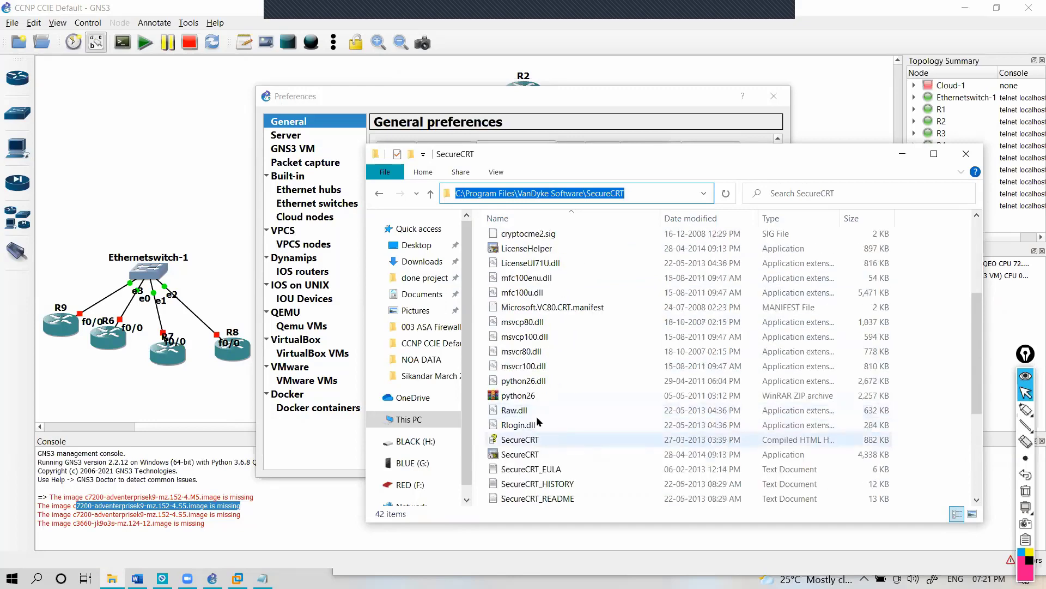
pyautogui.click(534, 455)
pyautogui.click(676, 193)
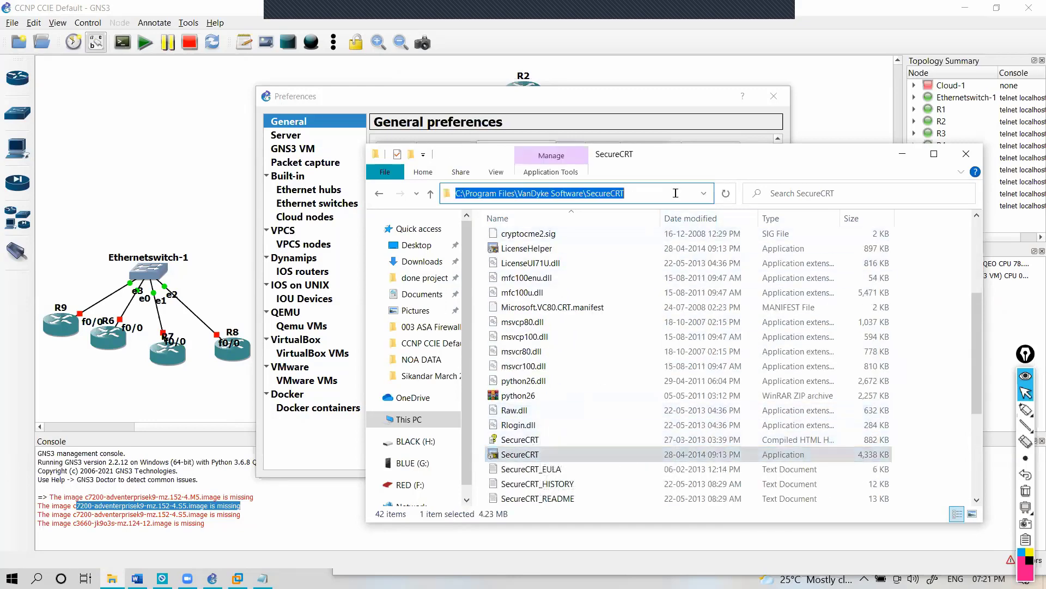
pyautogui.click(828, 194)
pyautogui.hotkey('alt', 'Tab')
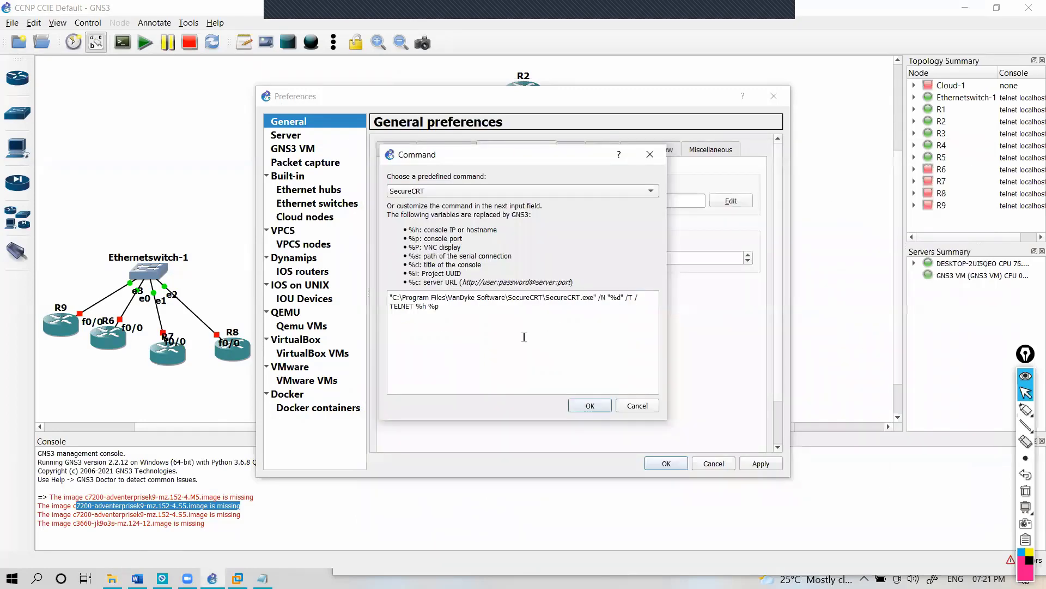
# Try replacing the SecureCRT folder path in the console command, and undo the edit.
pyautogui.click(580, 295)
pyautogui.hotkey('shift', 'Home')
pyautogui.hotkey('ctrl', 'c')
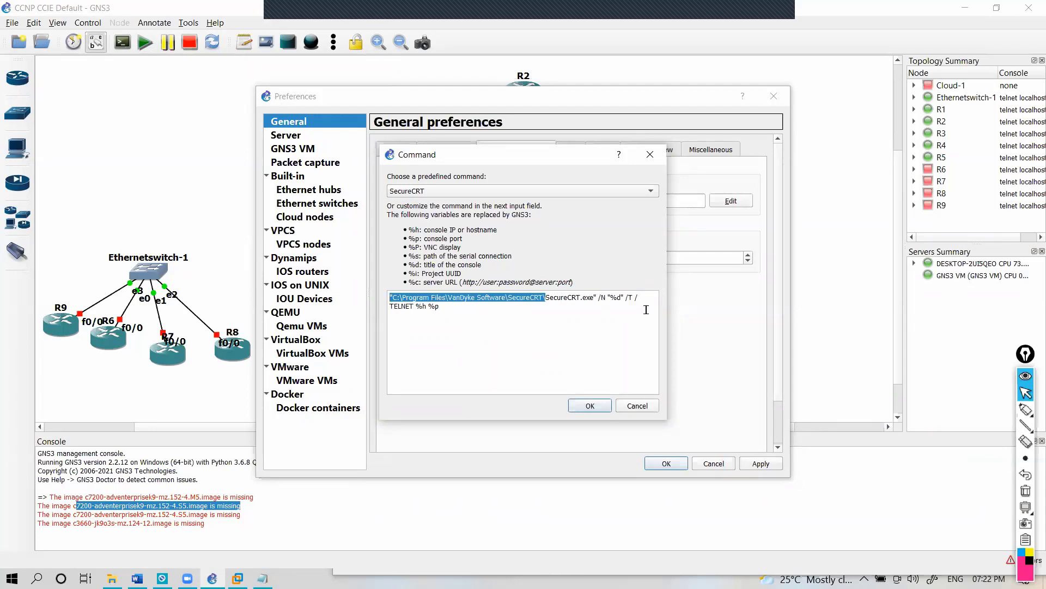
pyautogui.hotkey('shift', 'Right')
pyautogui.hotkey('ctrl', 'v')
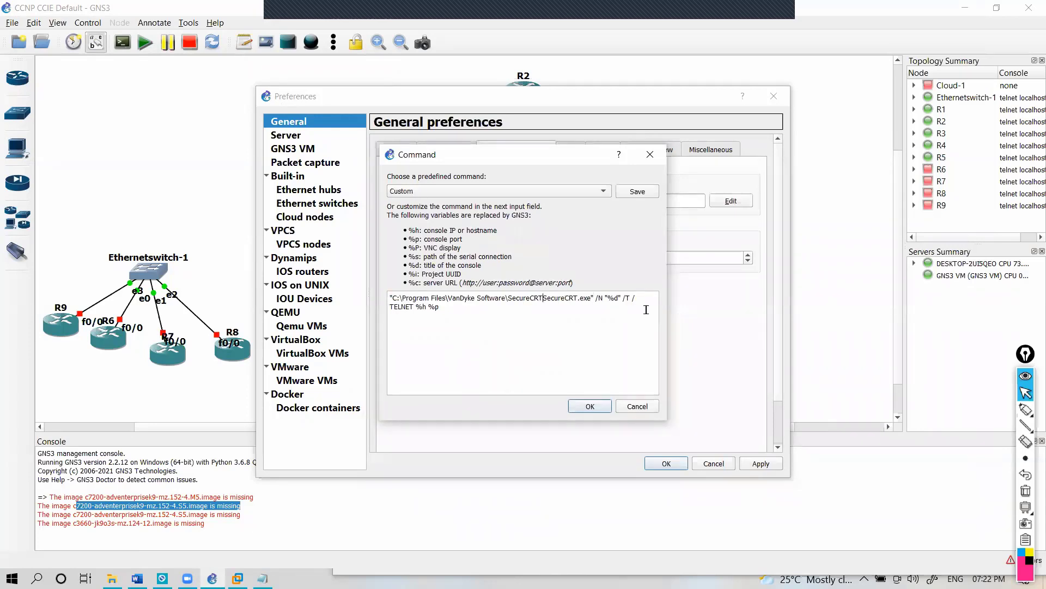
pyautogui.hotkey('ctrl', 'z')
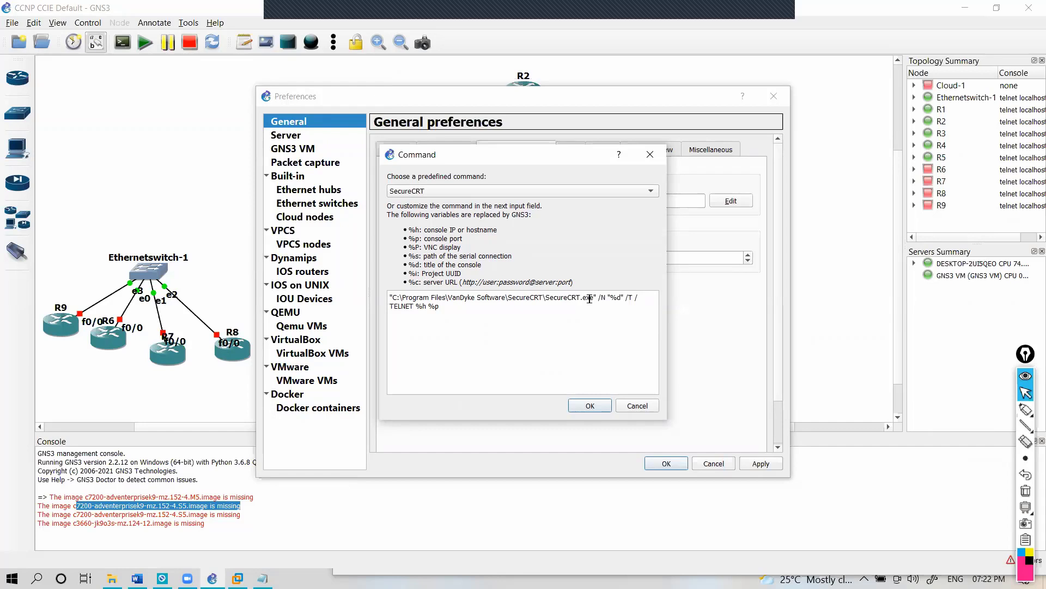
# Review the path and parameters of the SecureCRT command, accept it, and apply and save the preferences.
pyautogui.moveTo(590, 298); pyautogui.dragTo(630, 311)
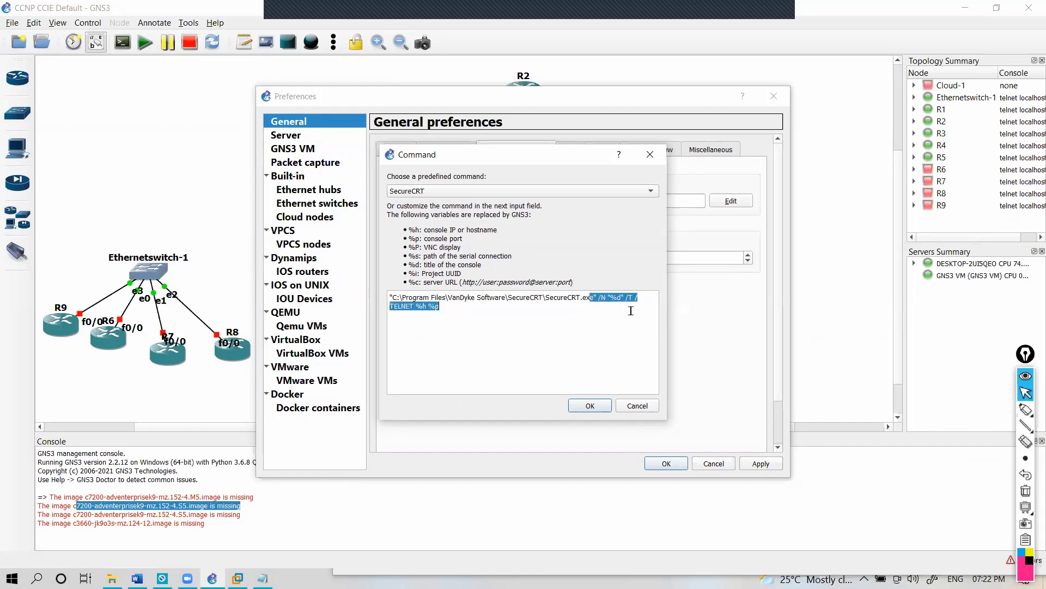
pyautogui.click(580, 322)
pyautogui.moveTo(544, 297); pyautogui.dragTo(378, 296)
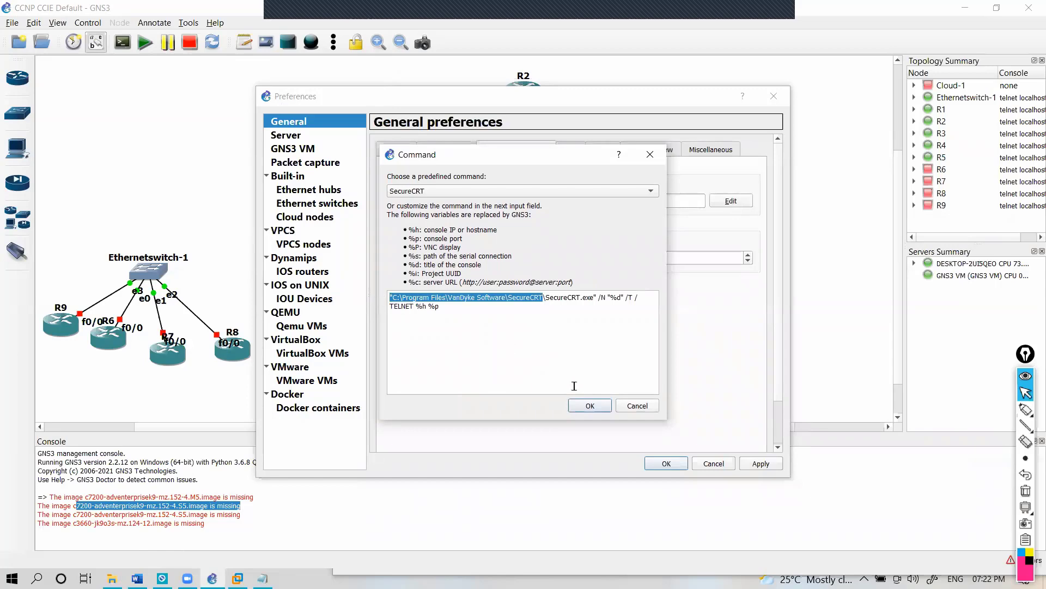
pyautogui.click(590, 406)
pyautogui.click(762, 463)
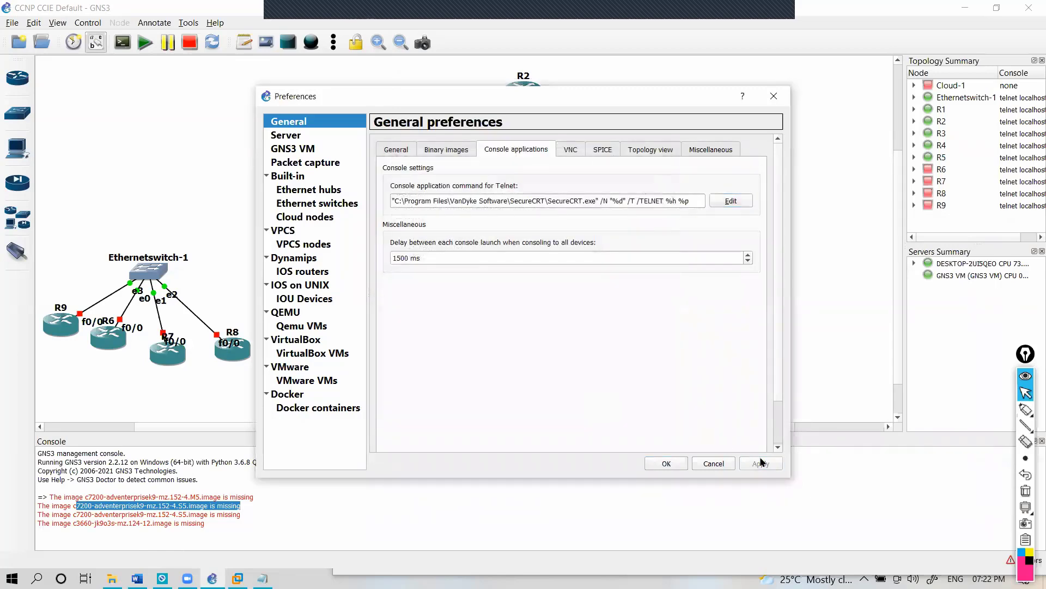
pyautogui.click(667, 463)
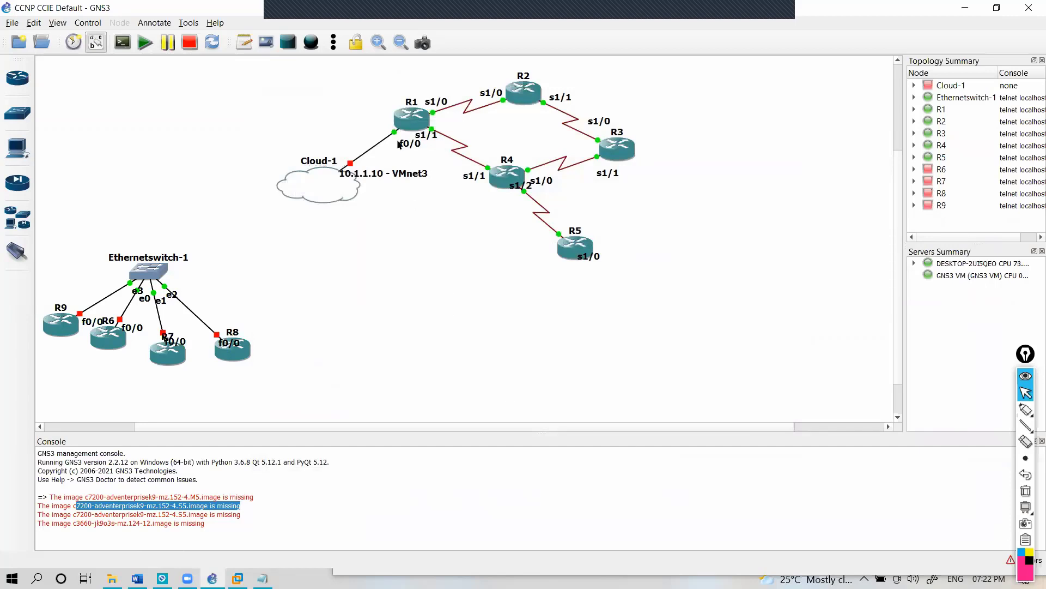
# Open router R1's console in SecureCRT and move the session window beneath the router topology.
pyautogui.rightClick(403, 125)
pyautogui.click(431, 146)
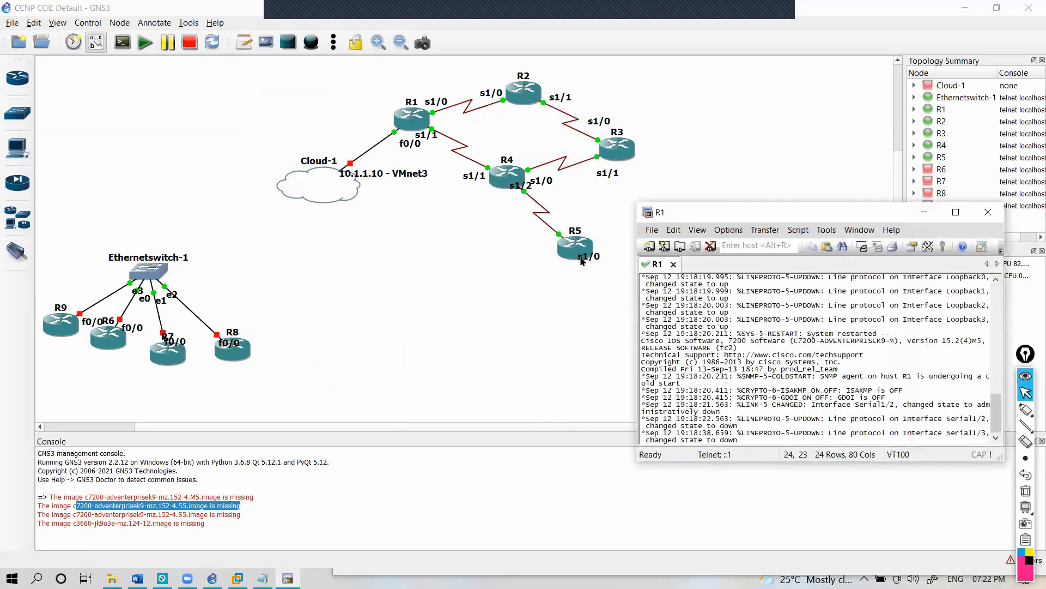
pyautogui.moveTo(720, 214); pyautogui.dragTo(393, 206)
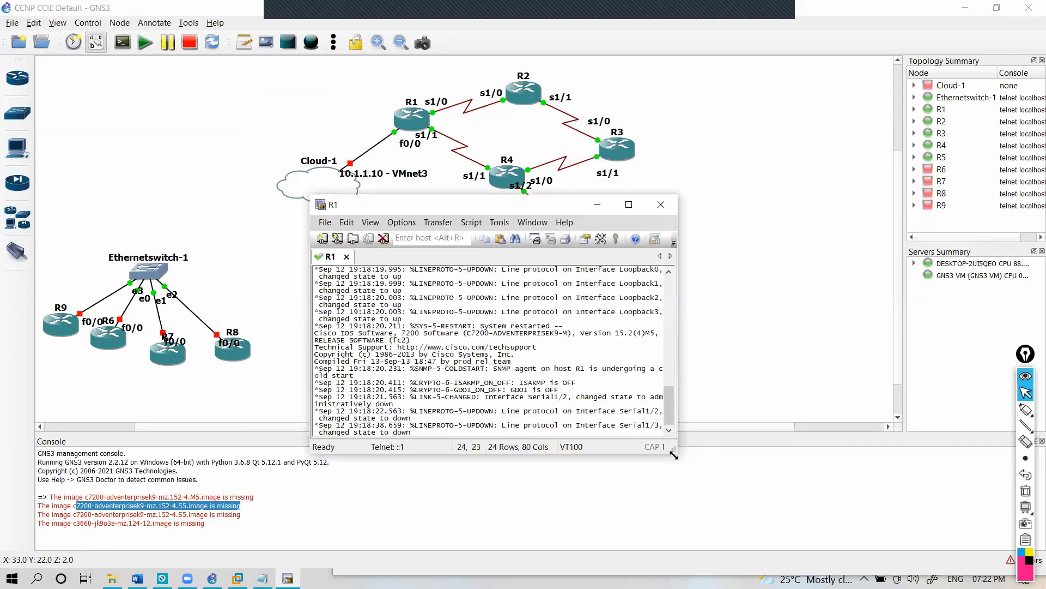
# Enlarge R1's console window, bring up its prompt and enter the en command.
pyautogui.moveTo(676, 452); pyautogui.dragTo(962, 519)
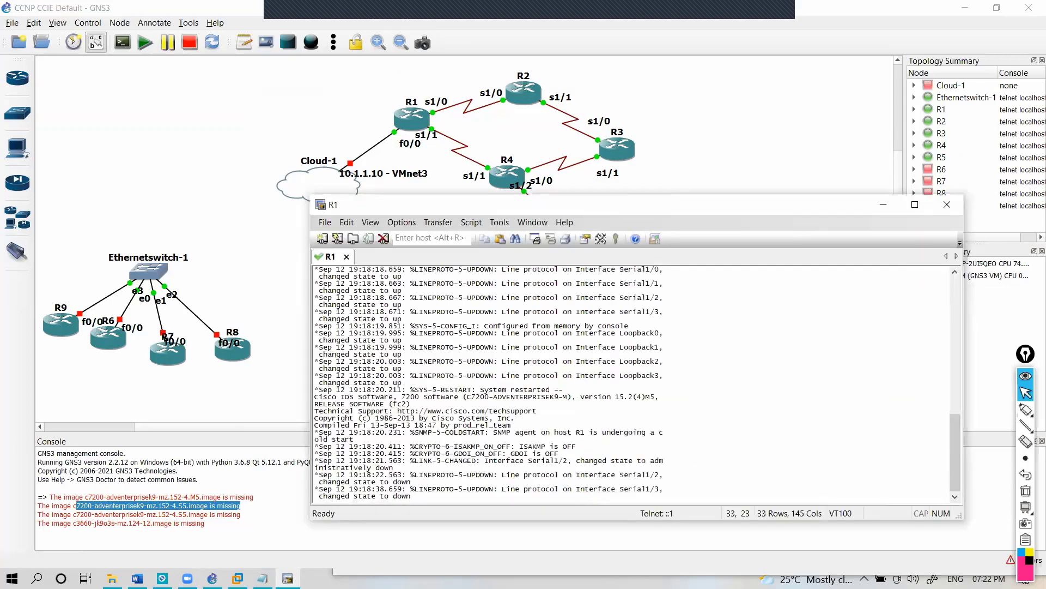
pyautogui.press('Return')
pyautogui.press('Return')
pyautogui.write('e')
pyautogui.press('Return')
pyautogui.write('en')
pyautogui.press('Return')
pyautogui.press('Return')
pyautogui.press('Return')
pyautogui.press('Return')
# Run show ip int brief on R1 to list its interfaces and addresses.
pyautogui.write('show ip int br')
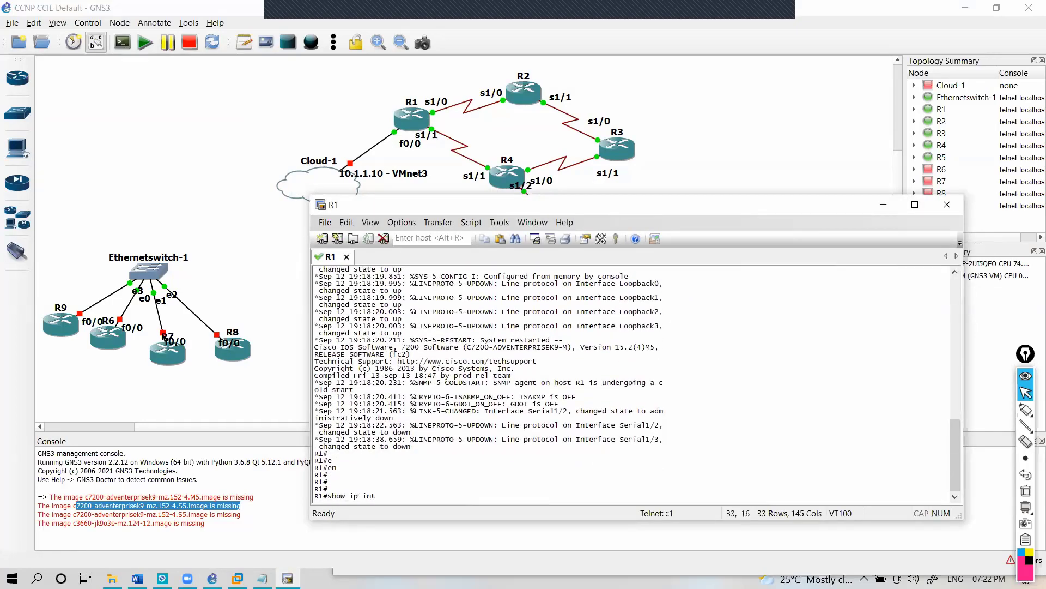
pyautogui.press('Tab')
pyautogui.press('Return')
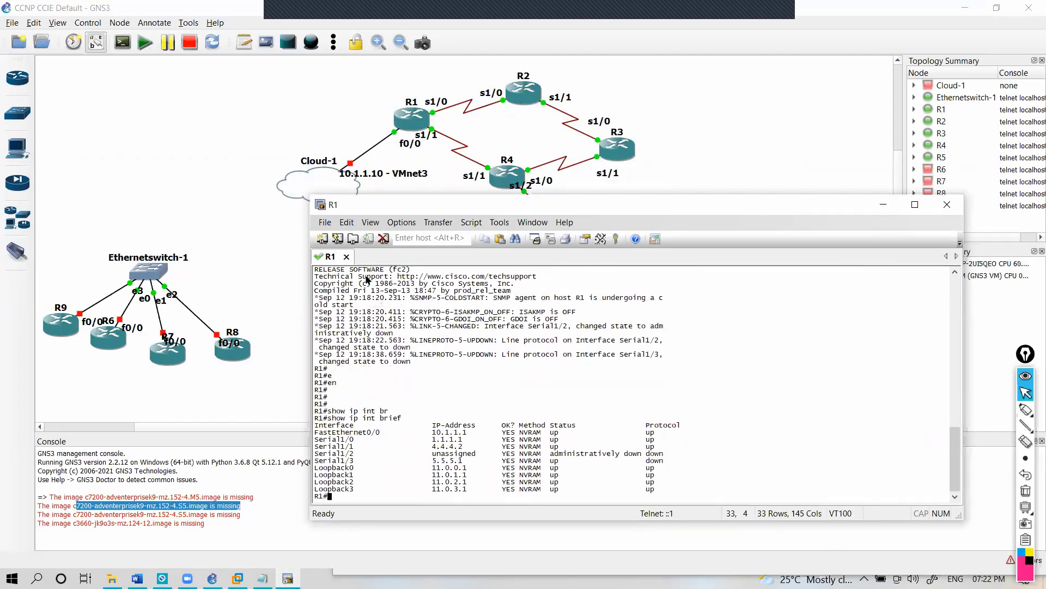
pyautogui.click(325, 222)
pyautogui.click(346, 254)
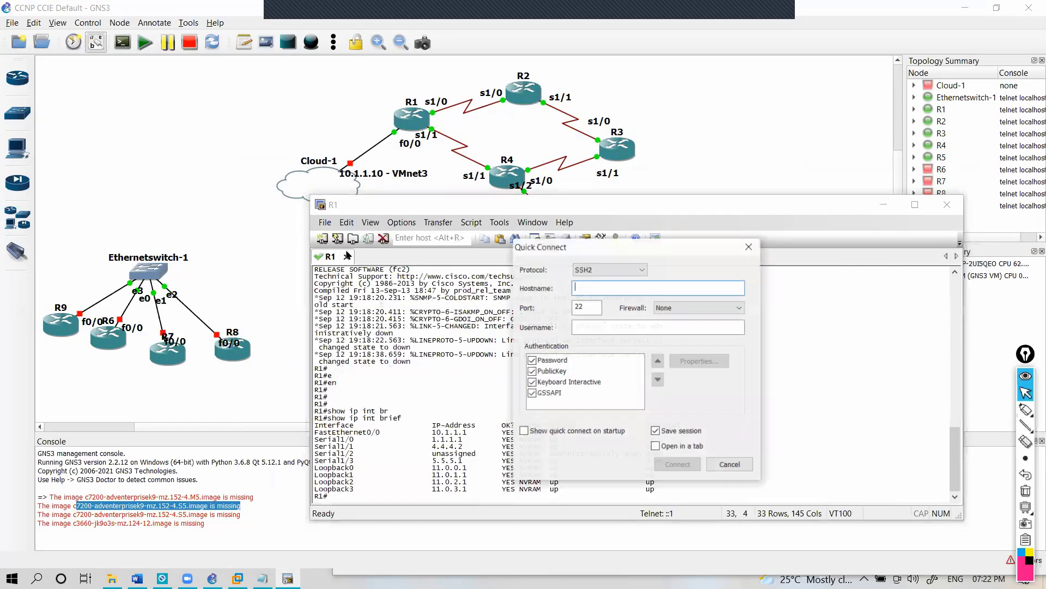
pyautogui.click(656, 445)
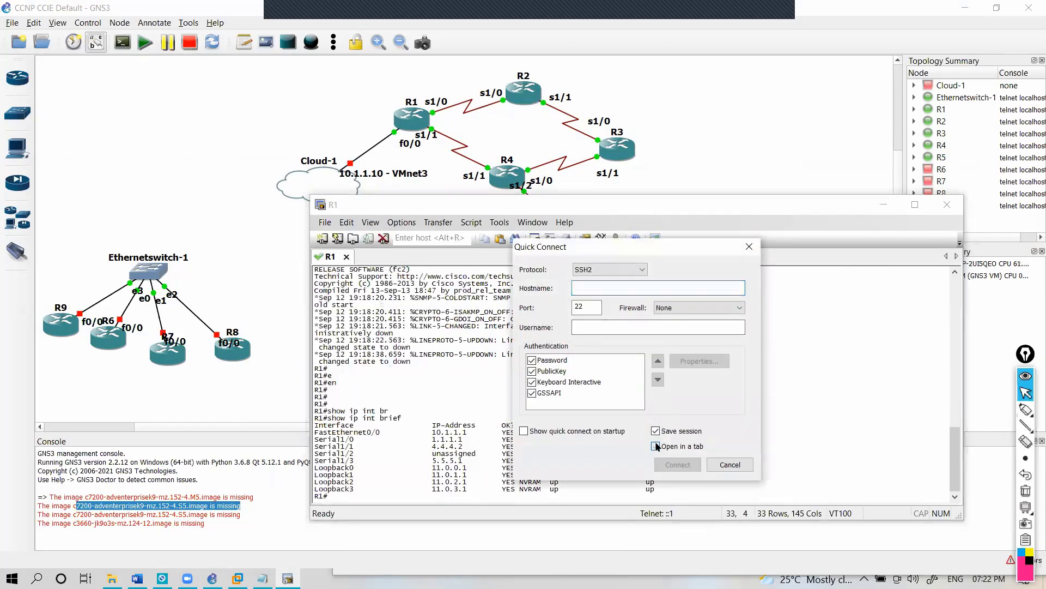
pyautogui.click(730, 465)
# Open router R2's console from the topology and bring up its command prompt.
pyautogui.click(347, 115)
pyautogui.rightClick(521, 91)
pyautogui.click(539, 114)
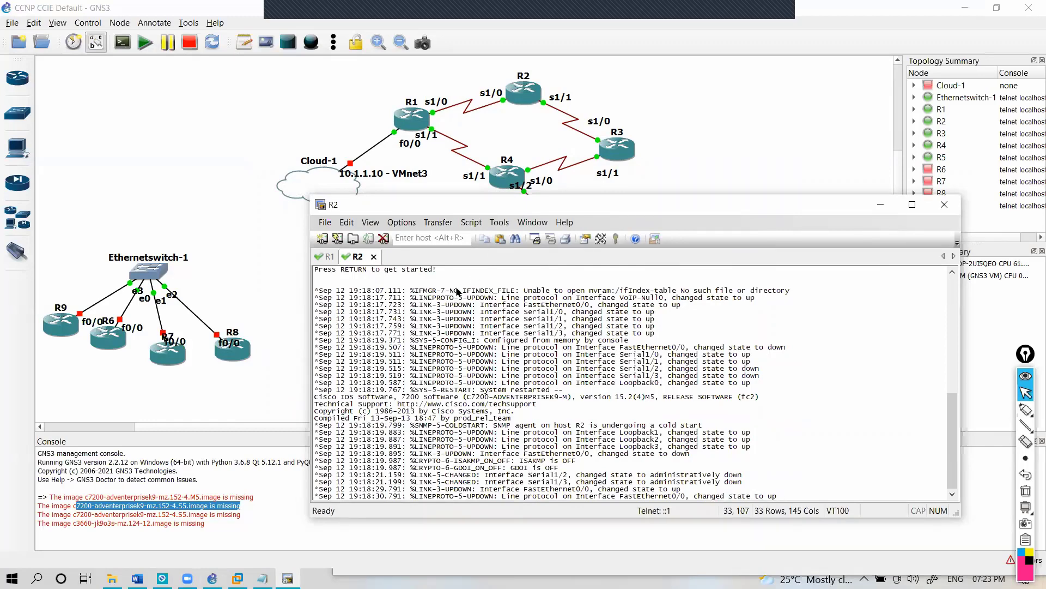
pyautogui.moveTo(389, 293); pyautogui.dragTo(657, 455)
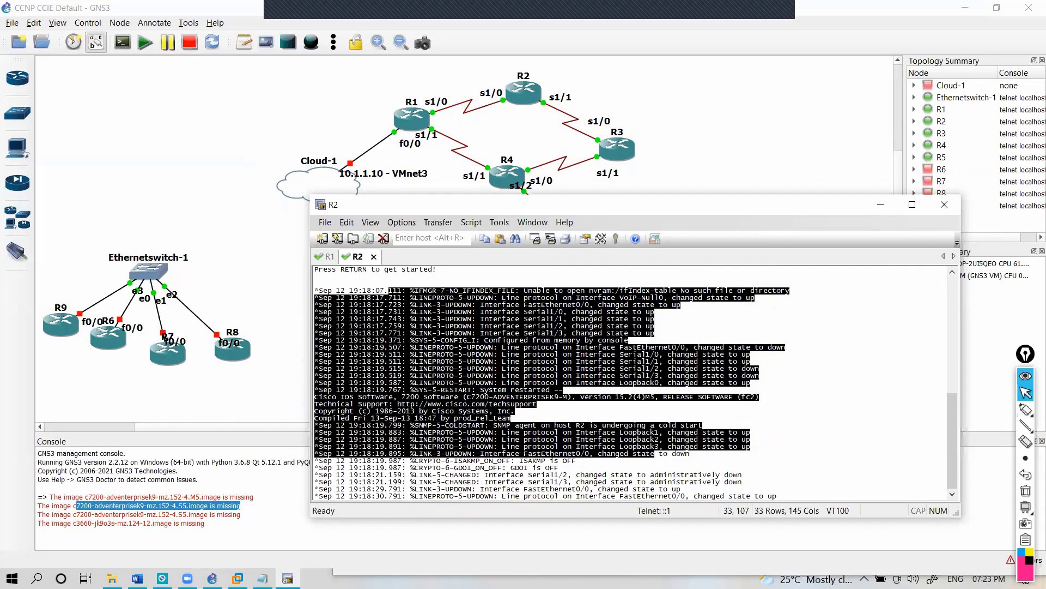
pyautogui.press('Return')
pyautogui.press('Return')
pyautogui.press('Return')
pyautogui.press('Return')
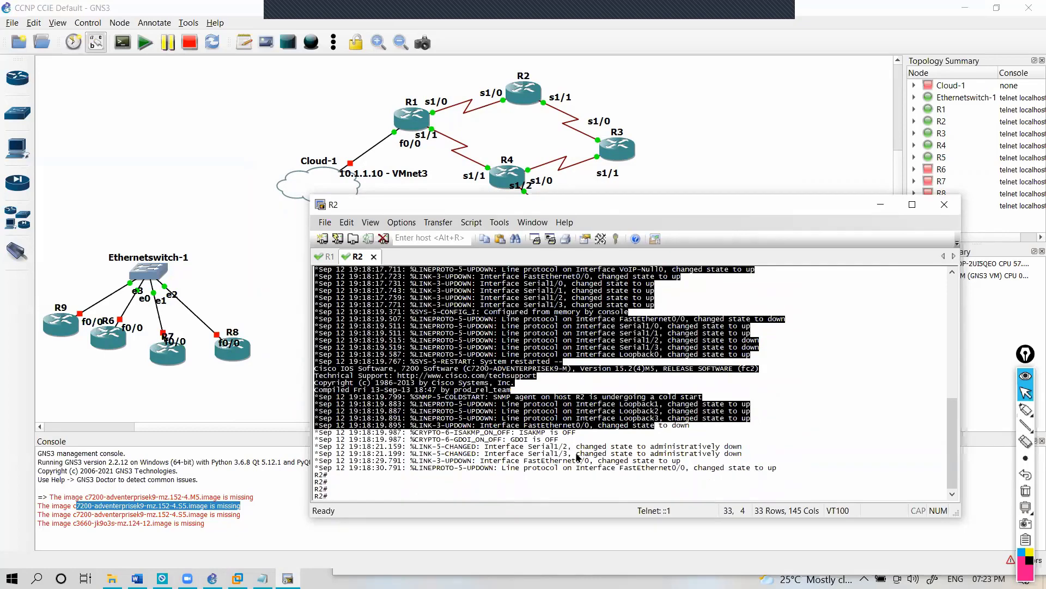
pyautogui.click(496, 397)
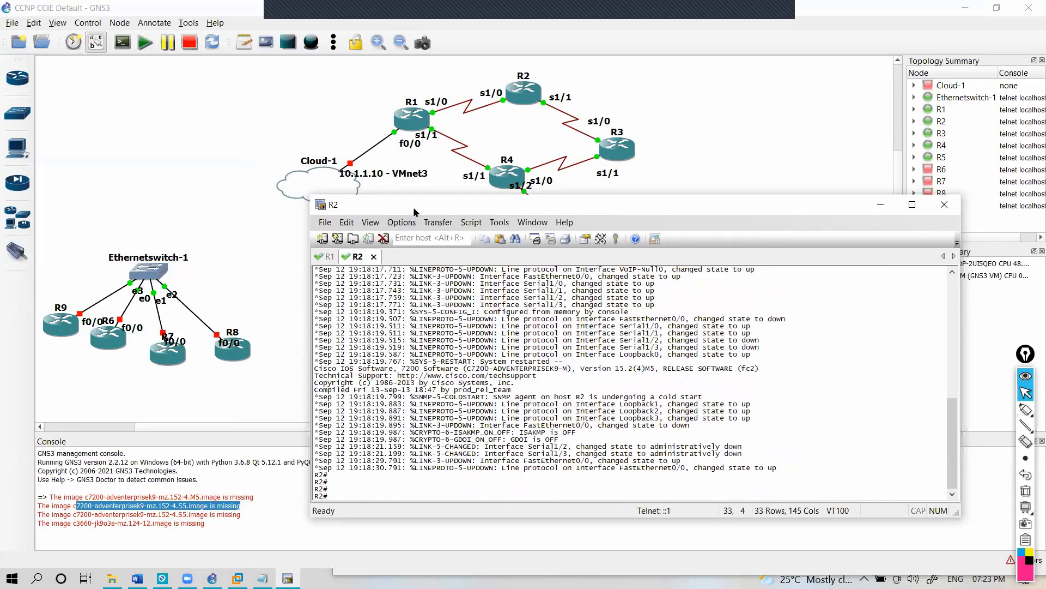
# Shift the console window slightly and run show ip int brief on R2 to list its interfaces.
pyautogui.moveTo(414, 212); pyautogui.dragTo(434, 211)
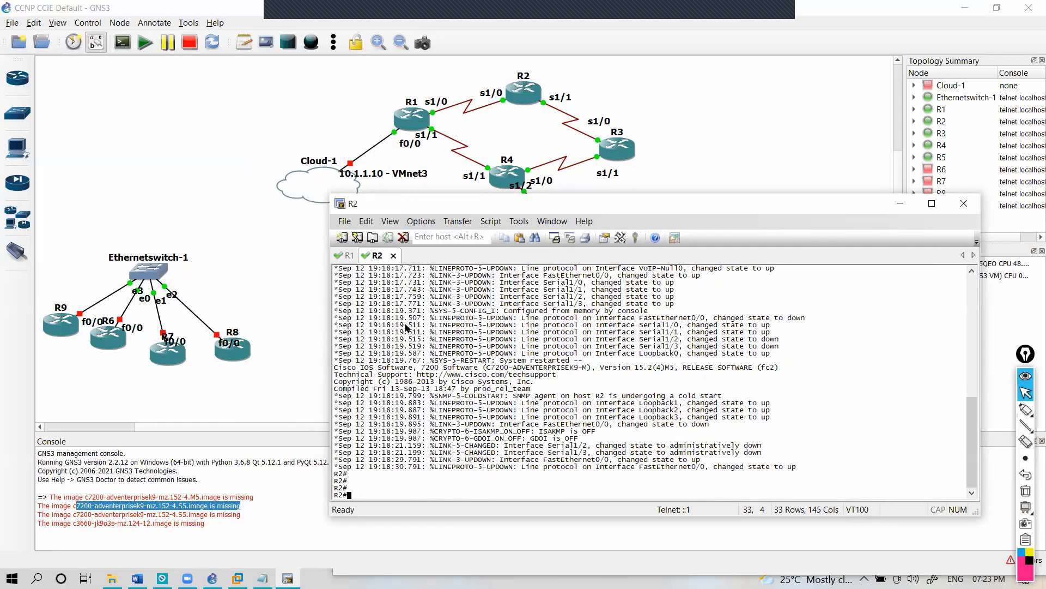
pyautogui.press('Return')
pyautogui.press('Return')
pyautogui.write('show ip int br')
pyautogui.press('Tab')
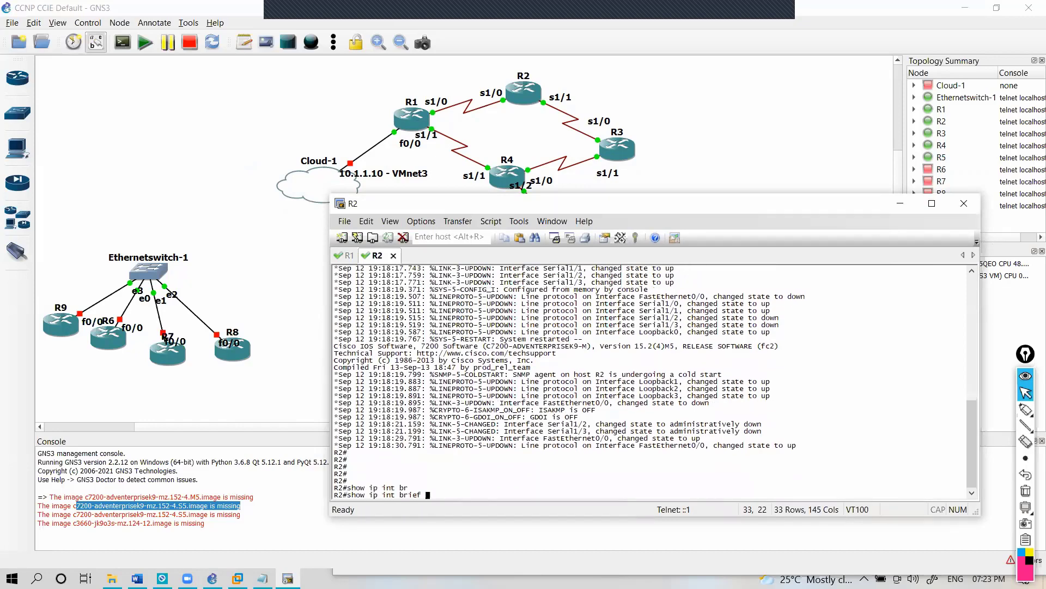
pyautogui.press('Return')
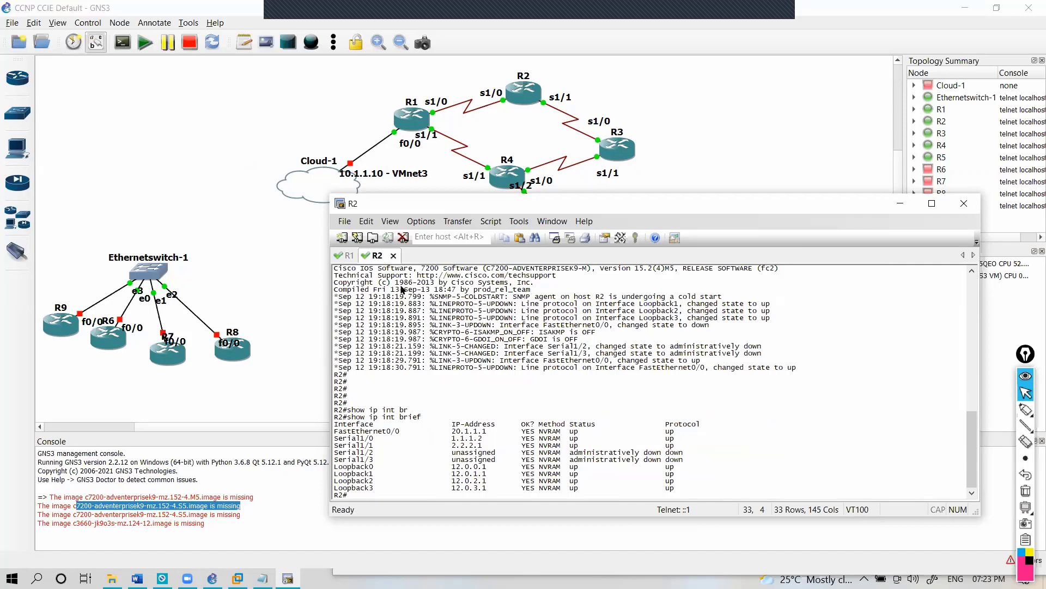
# Try setting the R2 session's normal font to Lucida Console size 16 in its session options, and check the console text.
pyautogui.rightClick(375, 258)
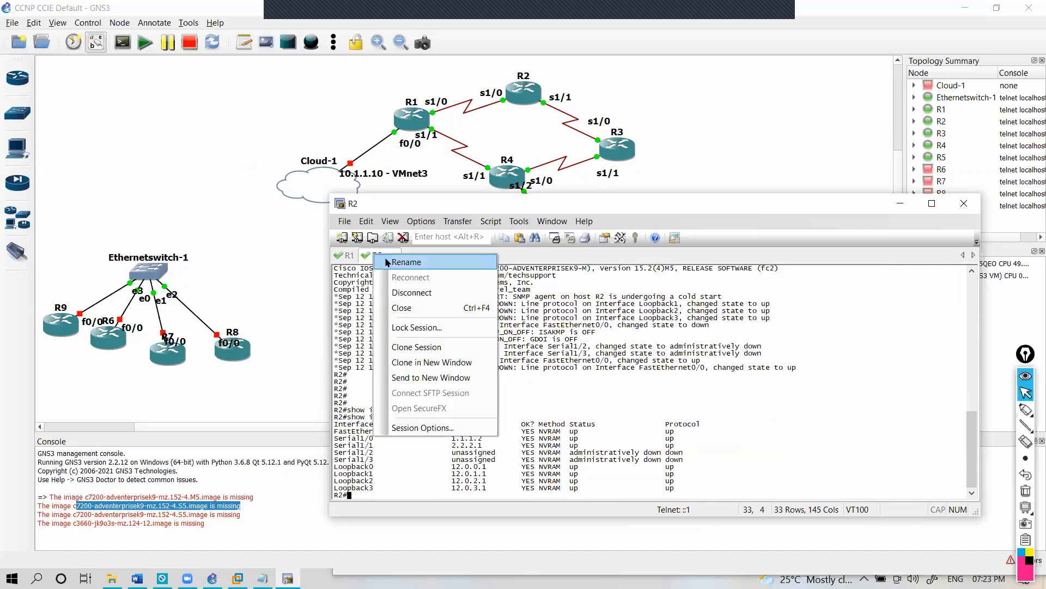
pyautogui.click(431, 428)
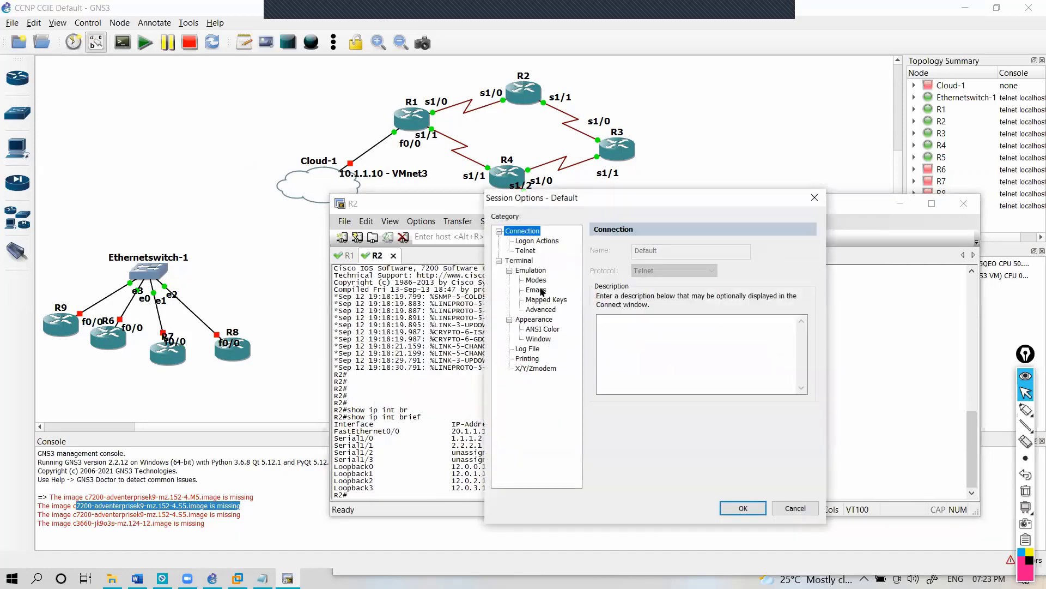
pyautogui.click(537, 319)
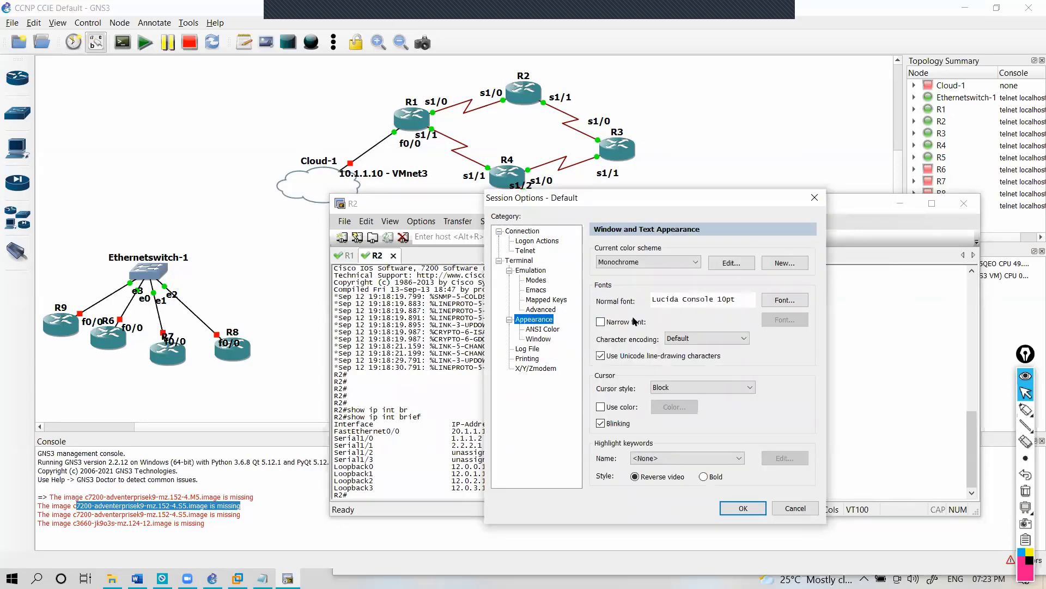
pyautogui.click(776, 298)
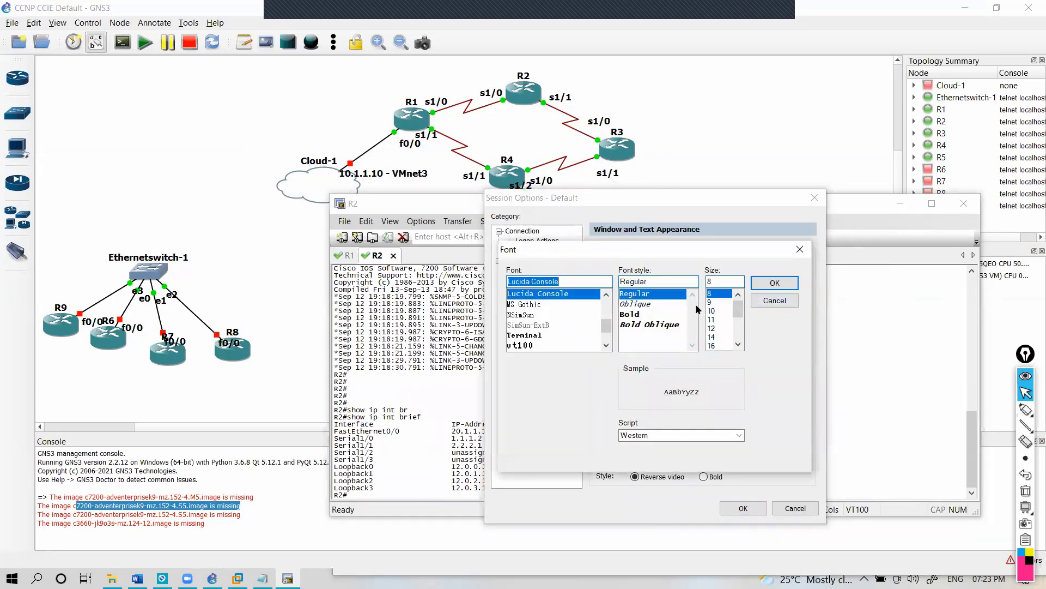
pyautogui.click(714, 338)
pyautogui.click(774, 282)
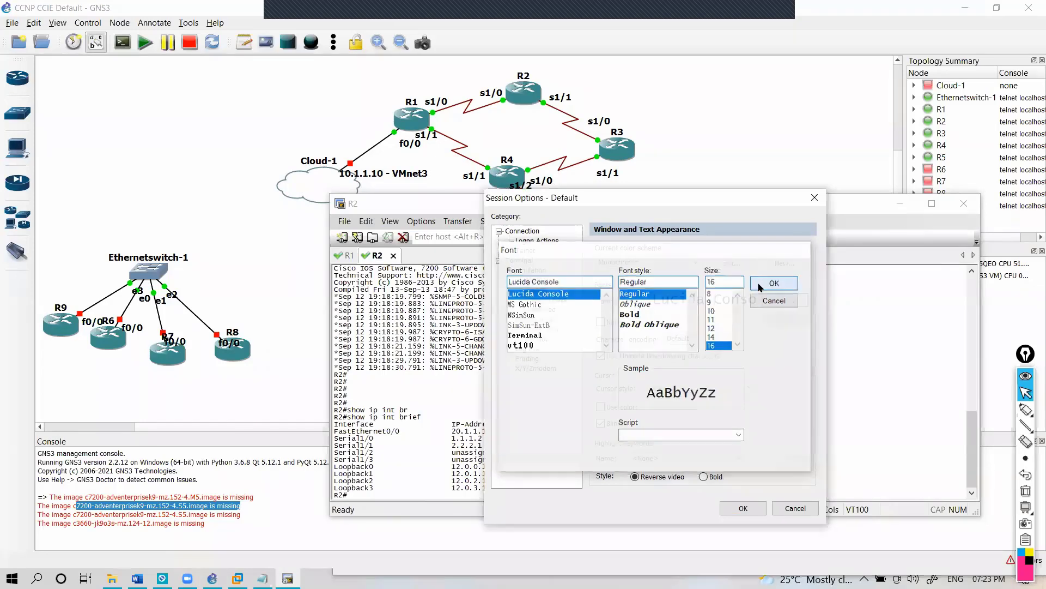
pyautogui.click(742, 508)
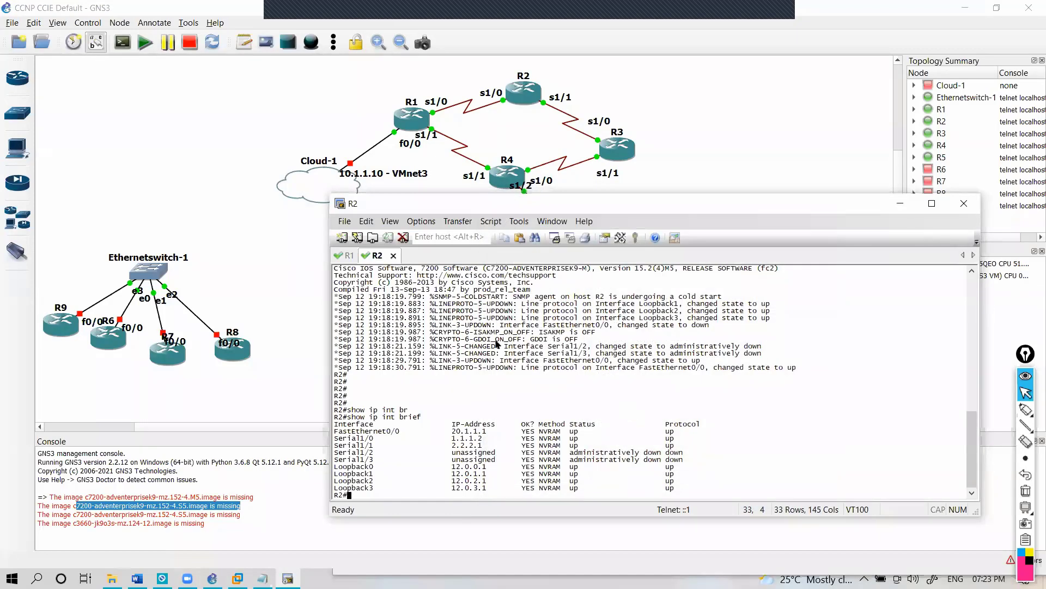
pyautogui.press('Return')
pyautogui.press('Return')
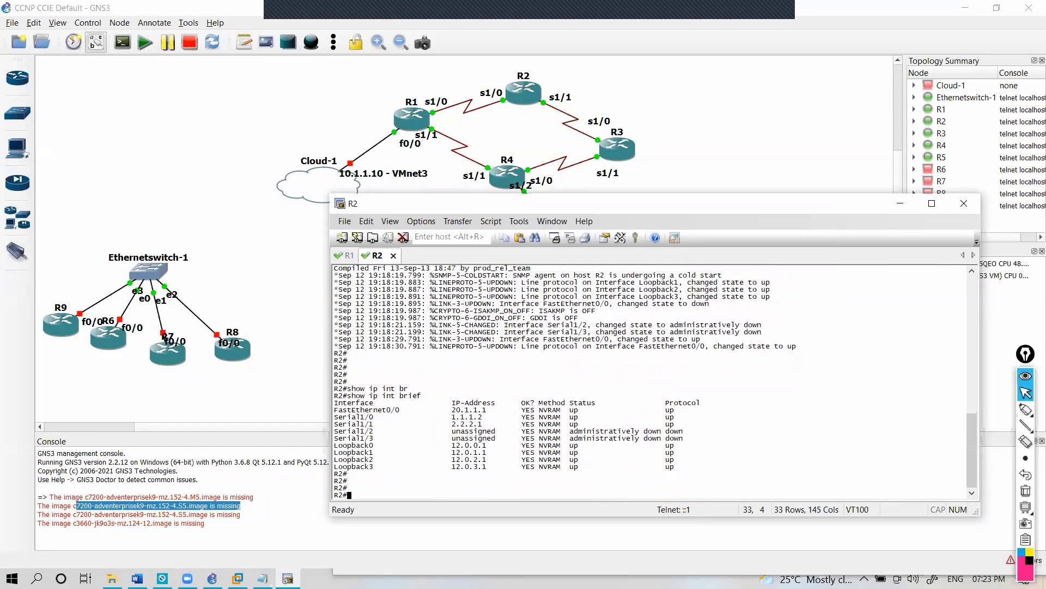
# Close the SecureCRT window with its sessions, reopen R1's console from the topology and enlarge the new window.
pyautogui.click(963, 203)
pyautogui.click(664, 400)
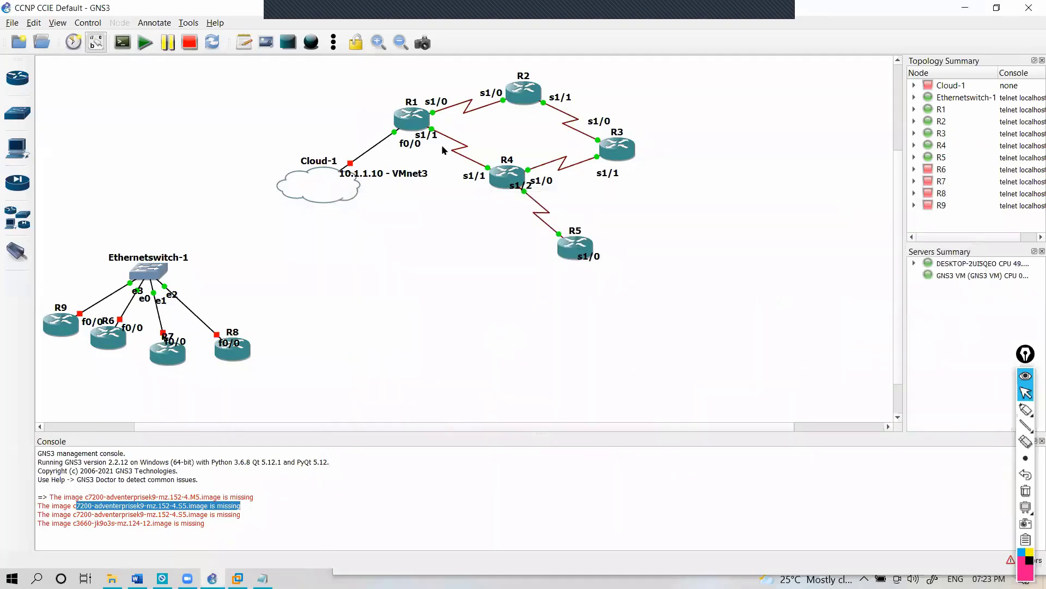
pyautogui.rightClick(408, 119)
pyautogui.click(428, 143)
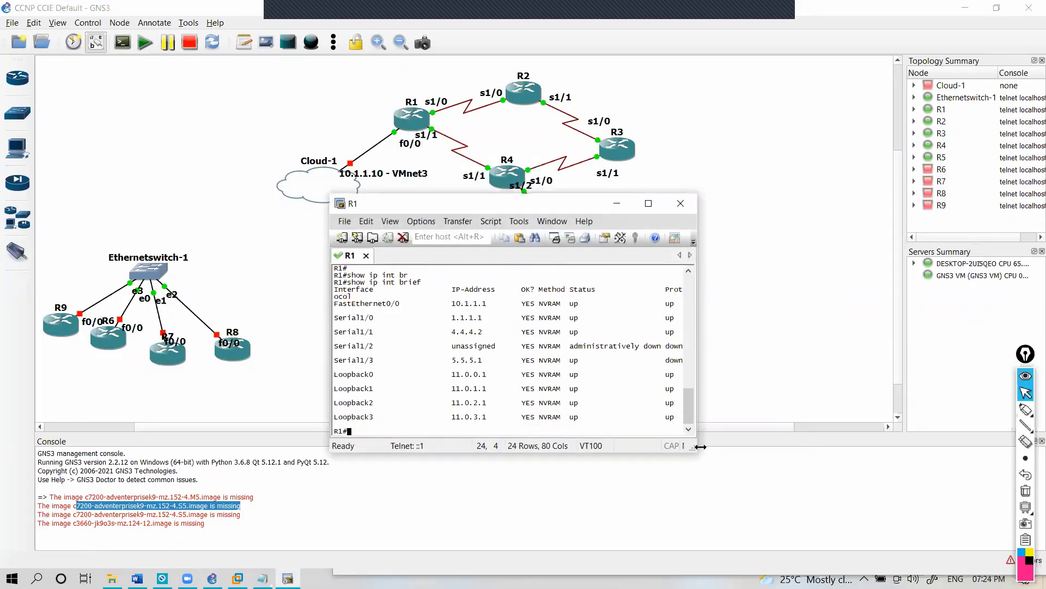
pyautogui.moveTo(693, 447); pyautogui.dragTo(1009, 509)
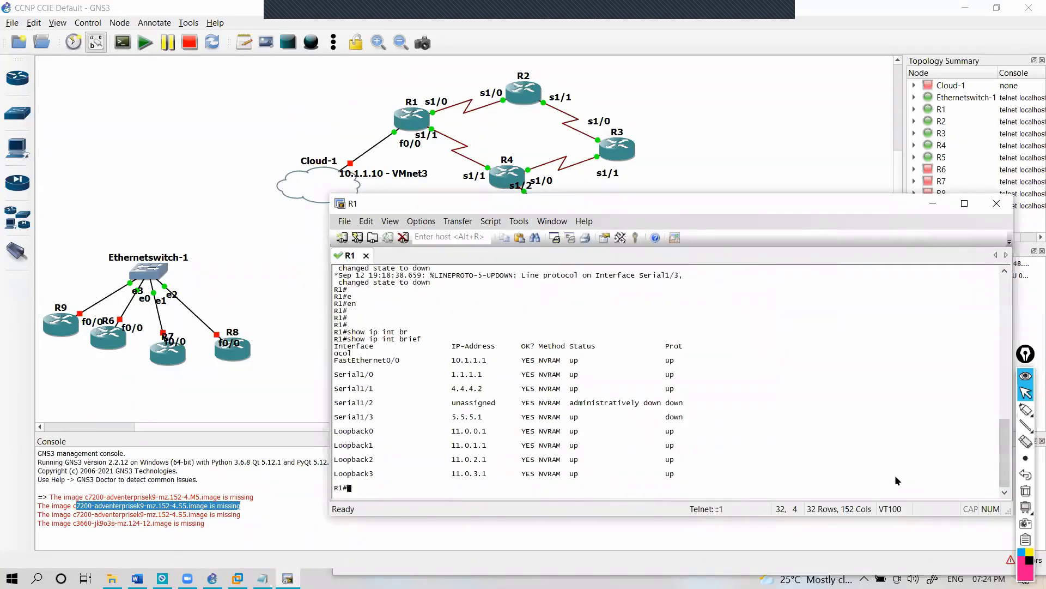
# Open the default session settings from SecureCRT's global options and move their dialog clear of the global options.
pyautogui.click(365, 221)
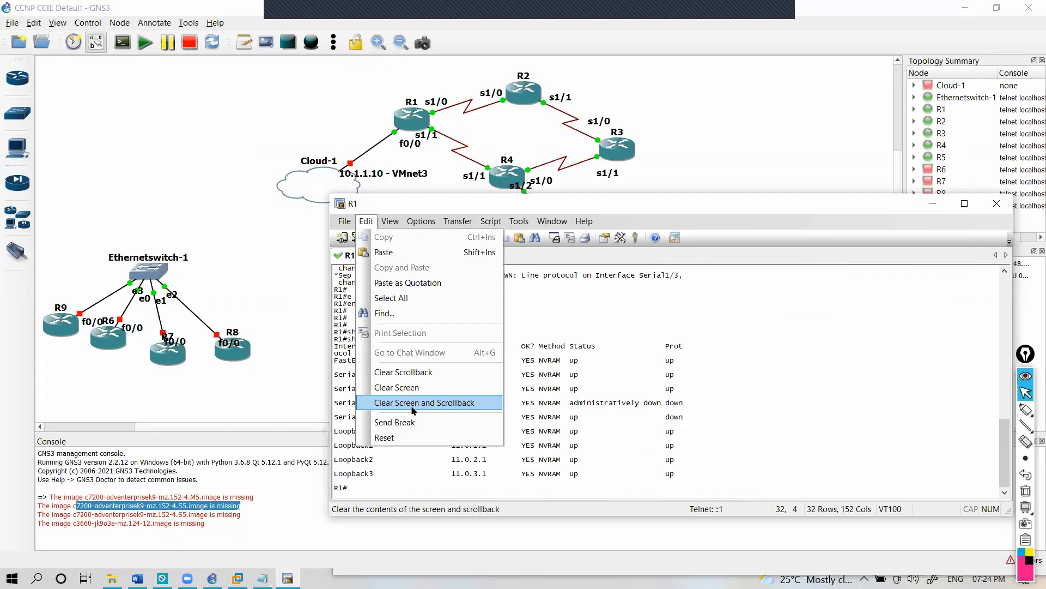
pyautogui.moveTo(415, 220)
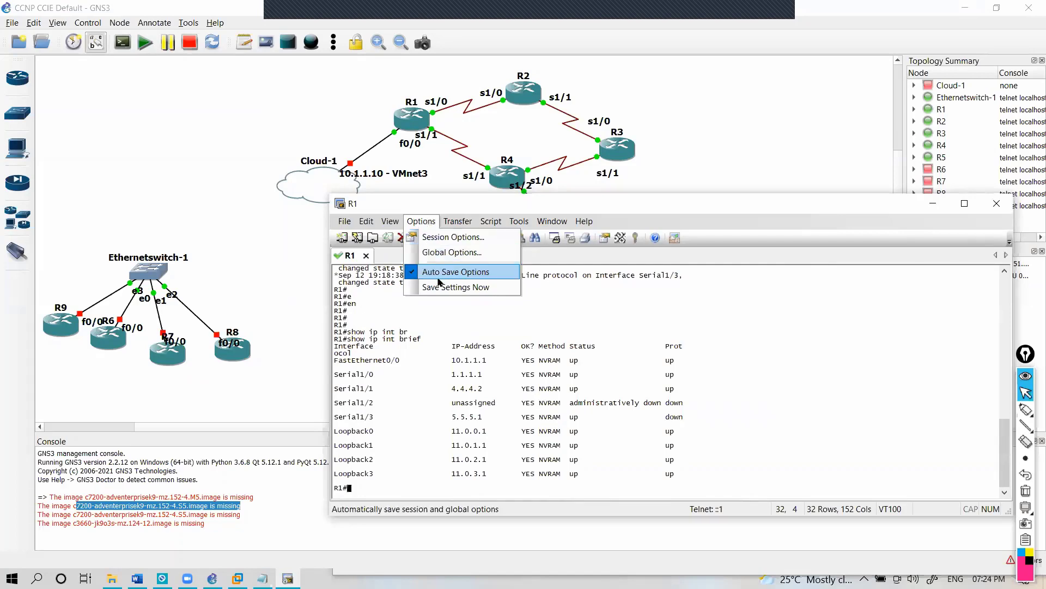
pyautogui.click(438, 252)
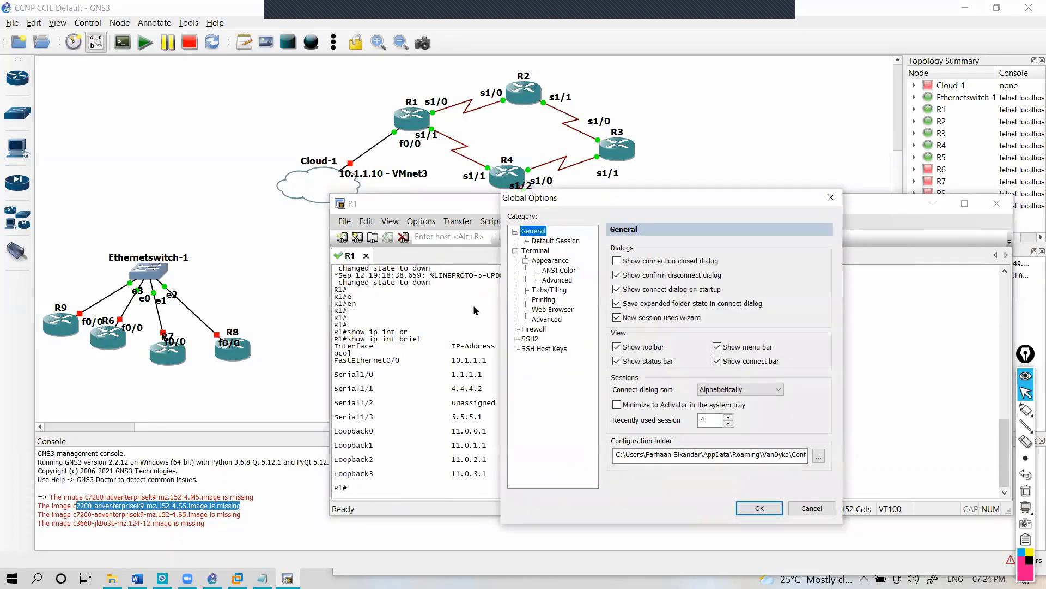
pyautogui.click(552, 261)
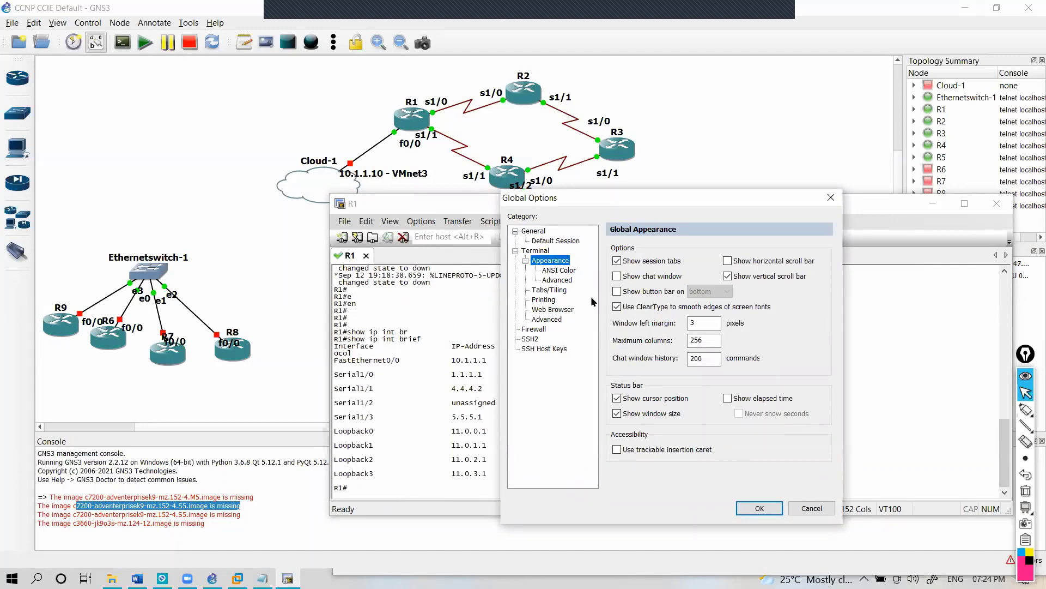
pyautogui.click(556, 240)
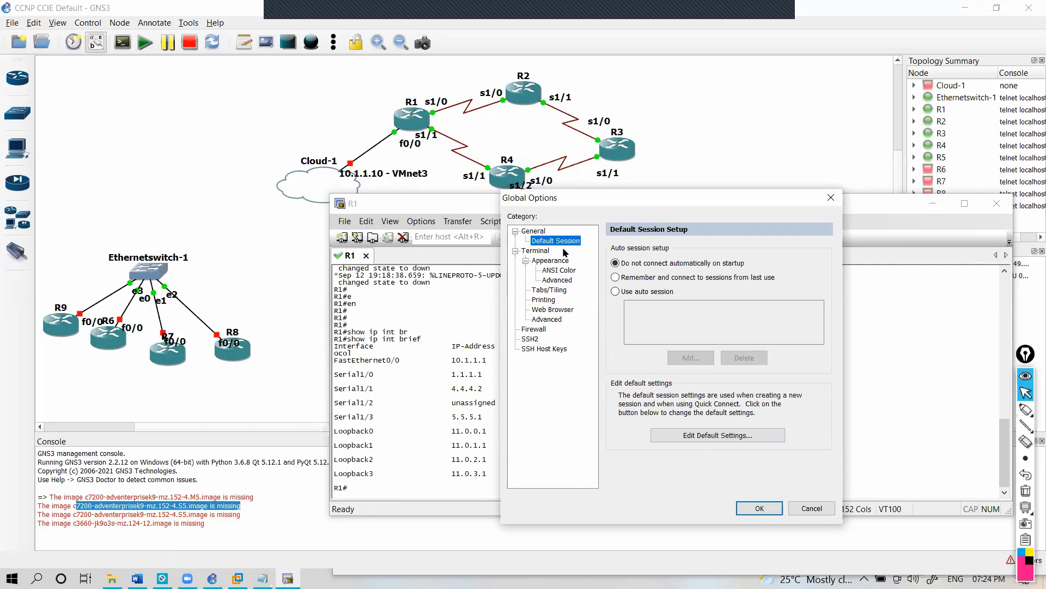
pyautogui.click(682, 436)
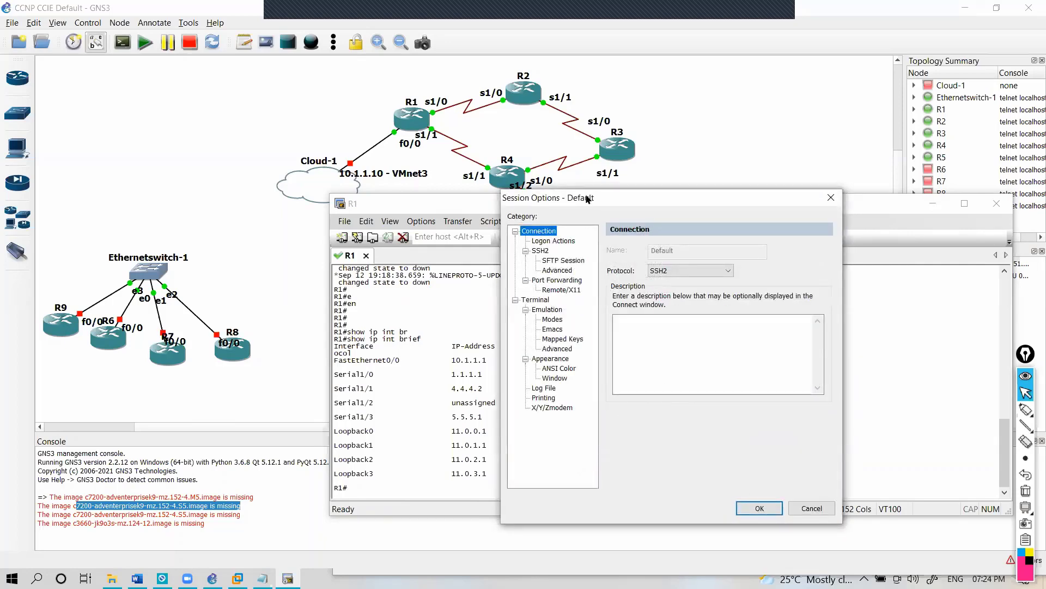
pyautogui.moveTo(587, 200); pyautogui.dragTo(246, 158)
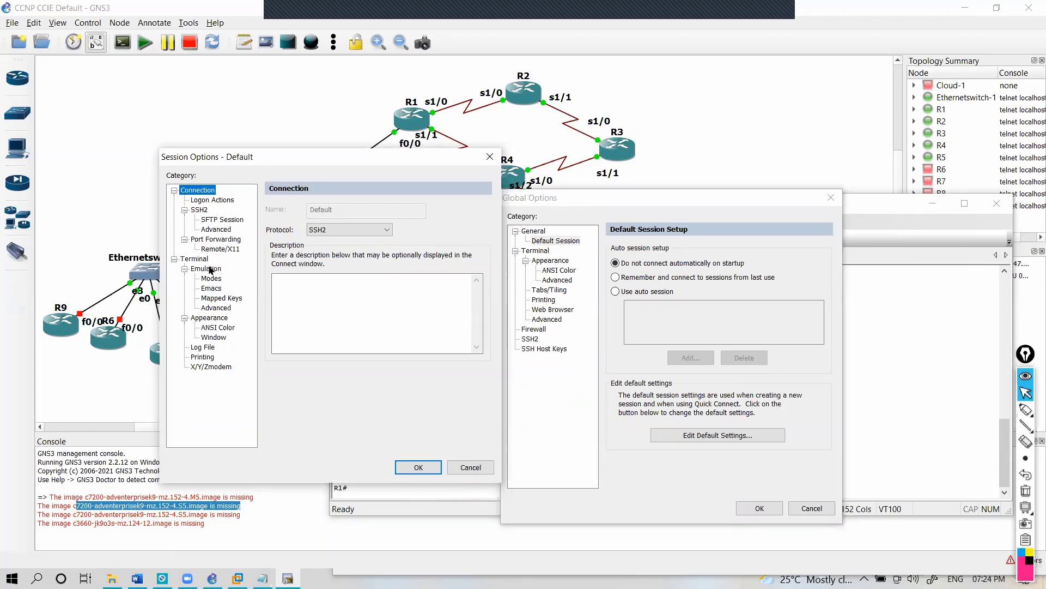
# Set the default session's color scheme to Yellow / Black in its appearance settings.
pyautogui.click(209, 318)
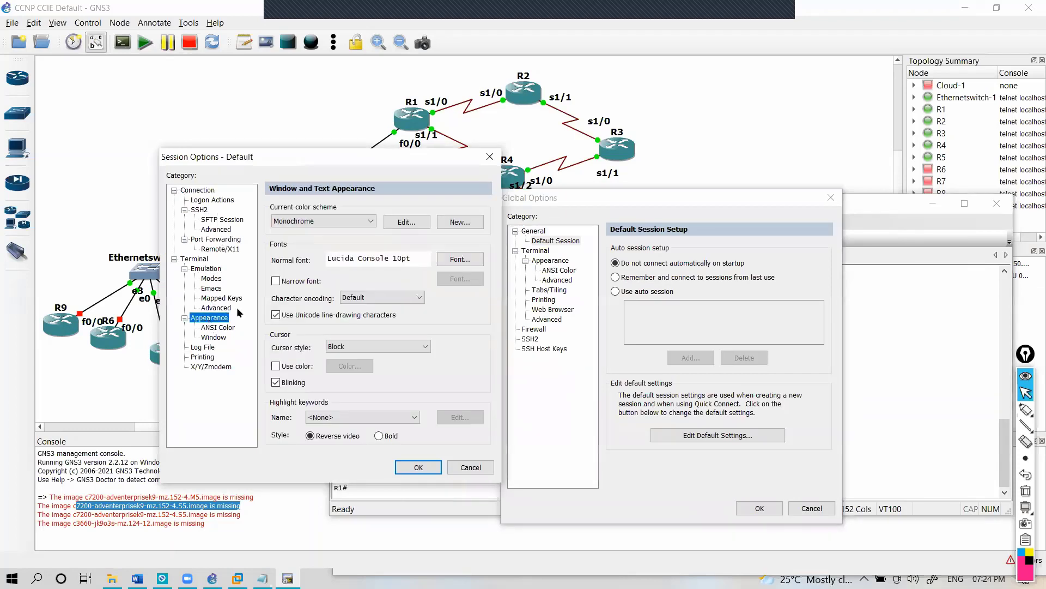
pyautogui.click(329, 221)
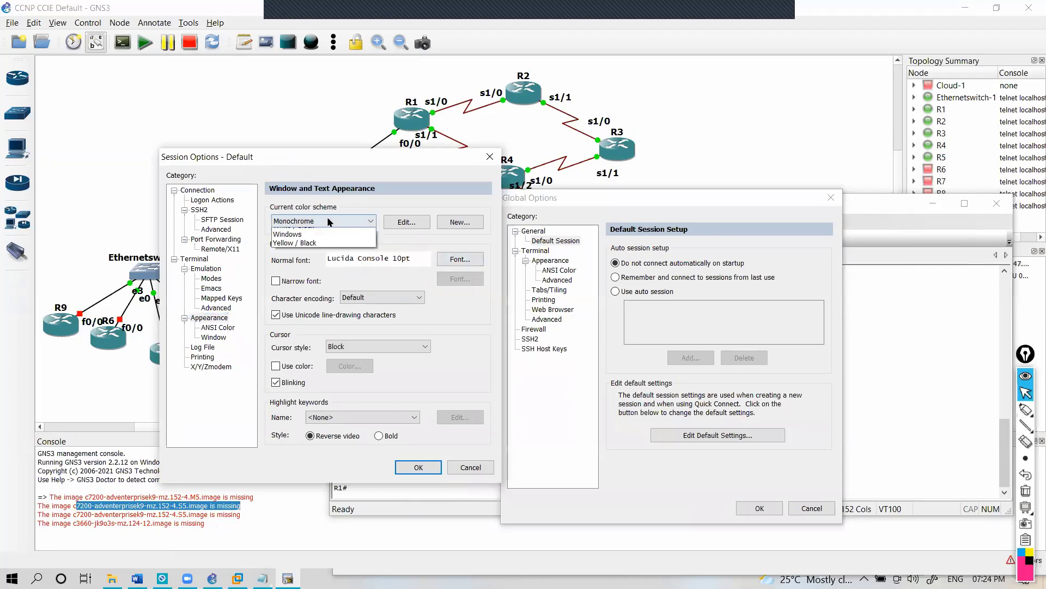
pyautogui.click(327, 295)
# Open the default session's normal font settings, move the font dialog clear of the session options, and choose Consolas as the font.
pyautogui.click(445, 263)
pyautogui.moveTo(263, 205); pyautogui.dragTo(619, 206)
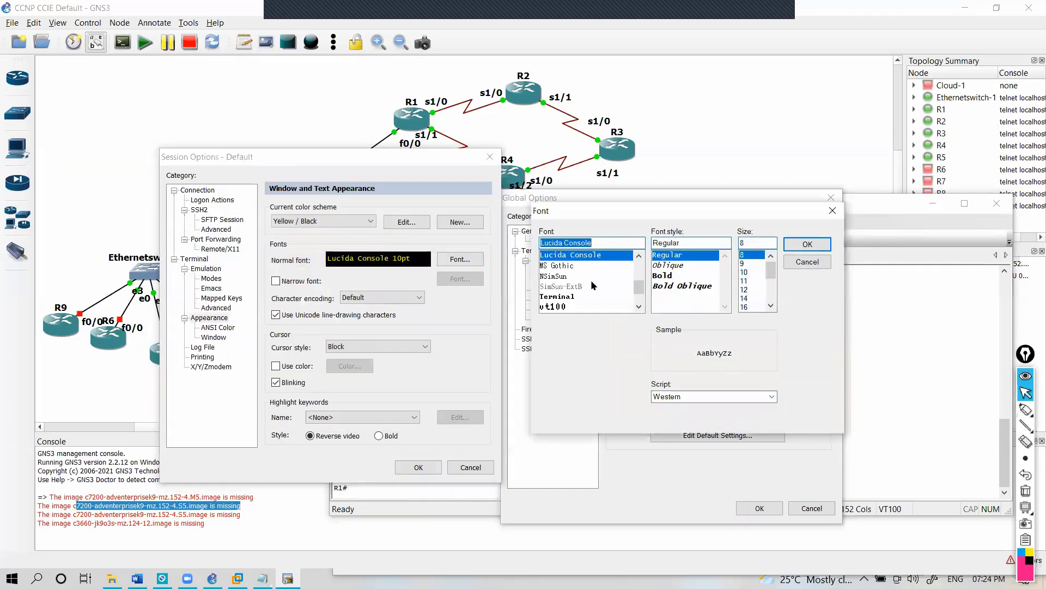
pyautogui.write('cos')
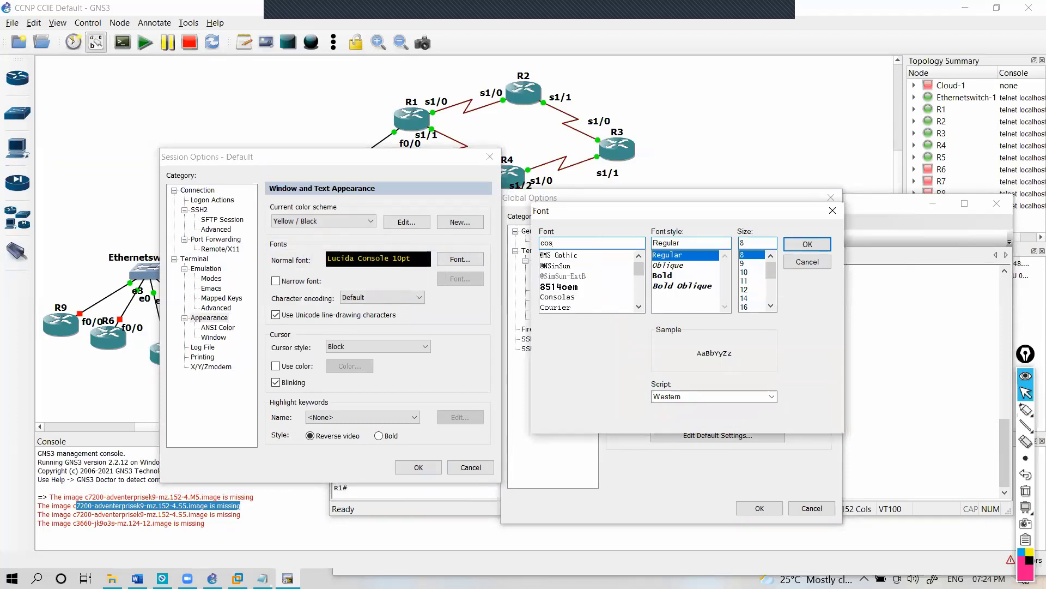
pyautogui.press('Down')
pyautogui.press('Down')
pyautogui.press('Up')
pyautogui.press('Down')
pyautogui.press('Down')
pyautogui.press('Down')
pyautogui.press('Down')
pyautogui.press('Tab')
# Set the default session's Consolas font to Italic style, size 16, and accept it.
pyautogui.click(687, 266)
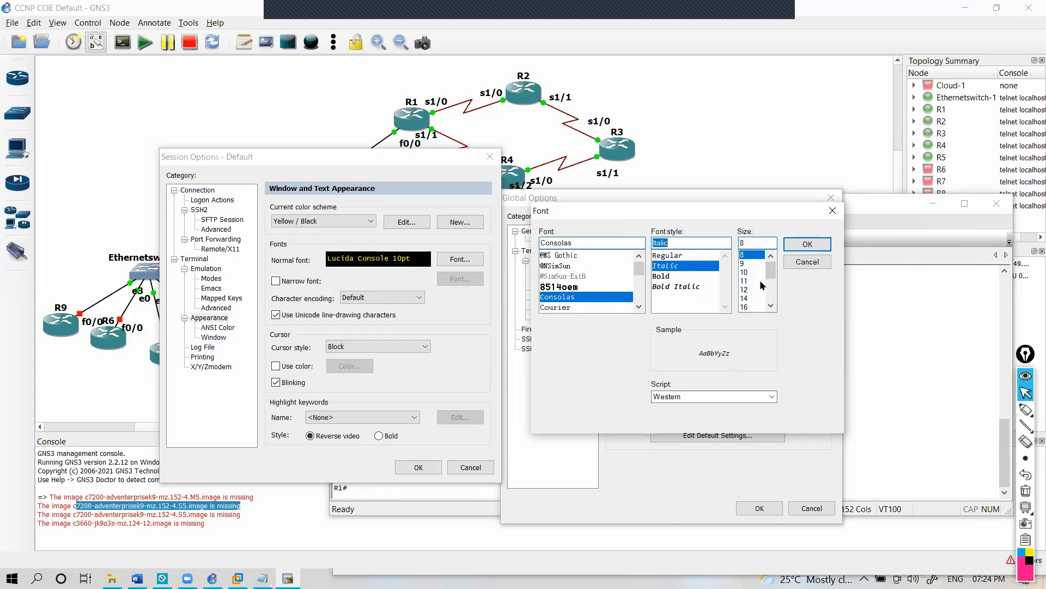
pyautogui.click(745, 299)
pyautogui.click(752, 306)
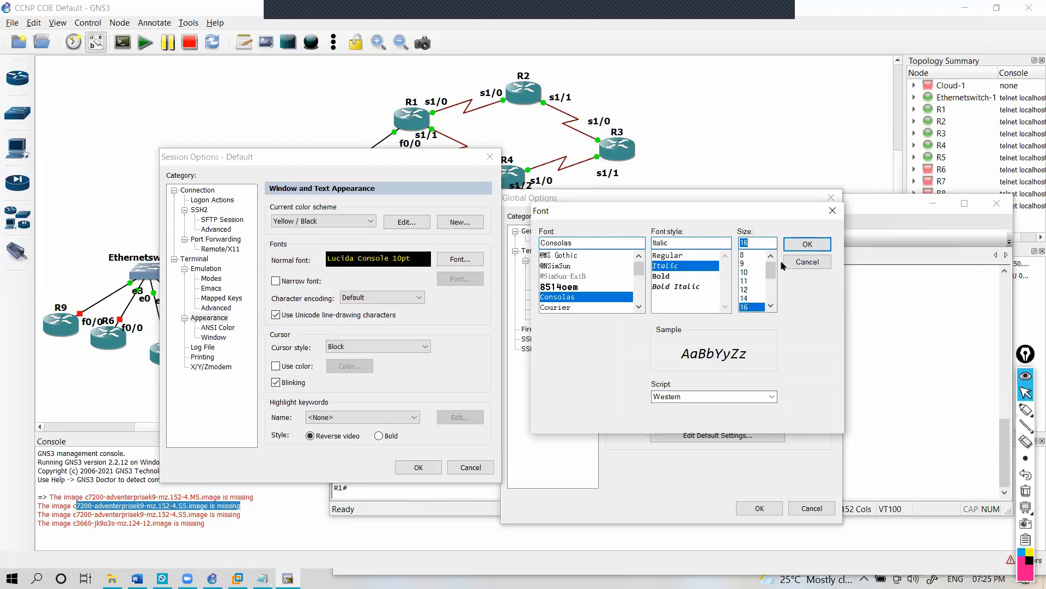
pyautogui.click(805, 245)
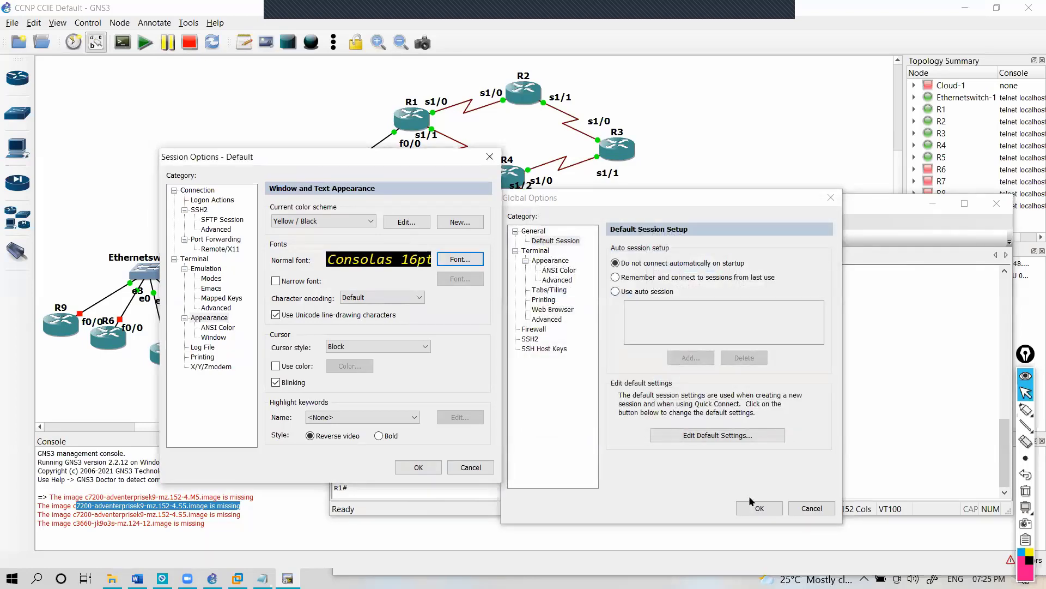
# Accept the default session options, apply the changes to all sessions, and accept the global options.
pyautogui.click(418, 467)
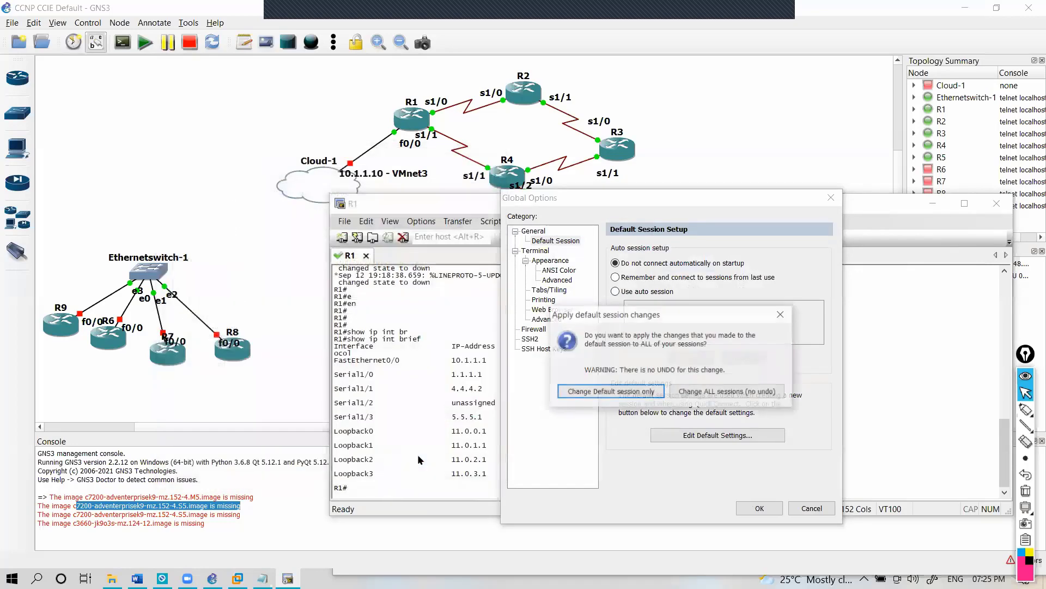
pyautogui.click(709, 393)
pyautogui.click(767, 507)
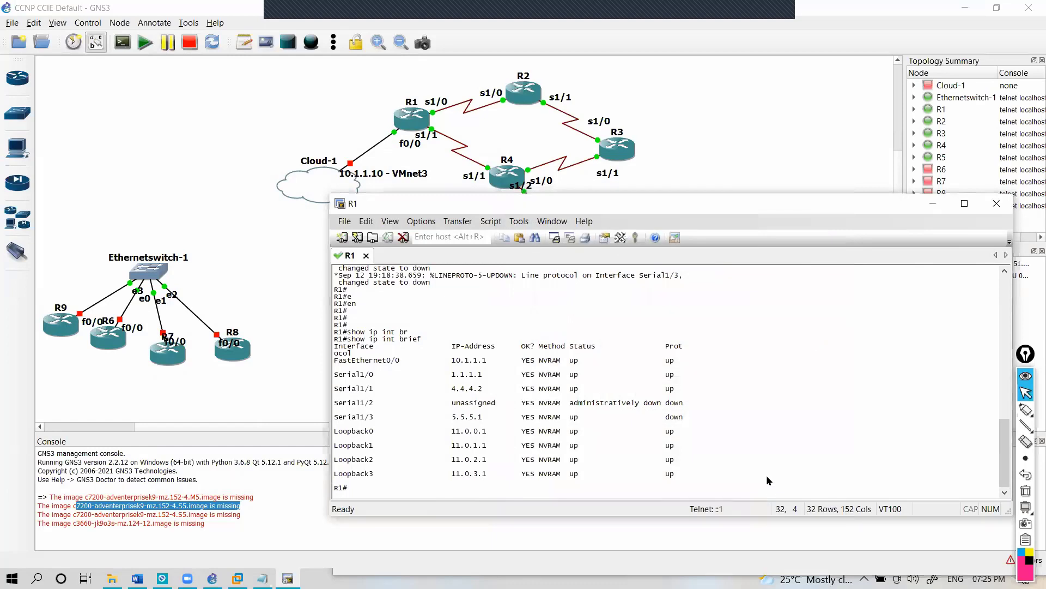
# Close the R1 console window, reopen R1's console from the topology and move the new window up.
pyautogui.click(997, 203)
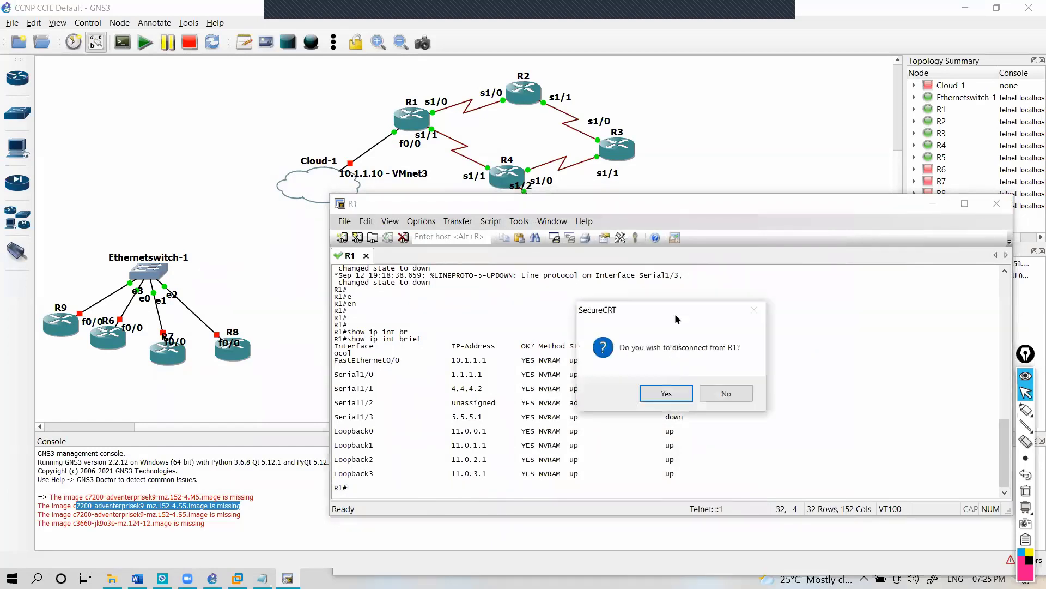
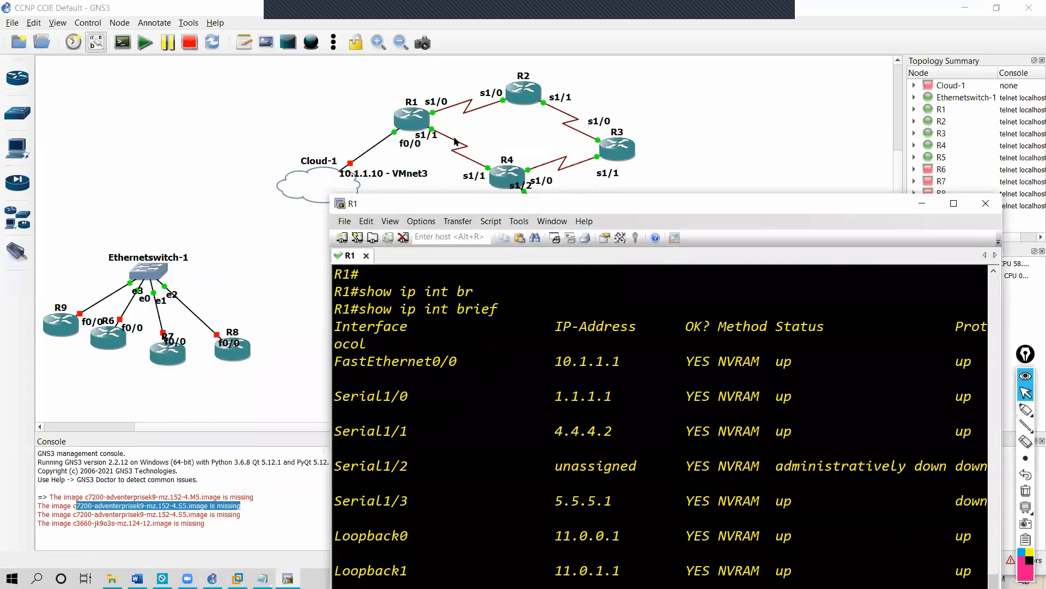
pyautogui.moveTo(531, 198); pyautogui.dragTo(521, 126)
pyautogui.press('Return')
pyautogui.press('Return')
# Run show ip int br on R1 to check how its output looks in the new font.
pyautogui.write('shw ip')
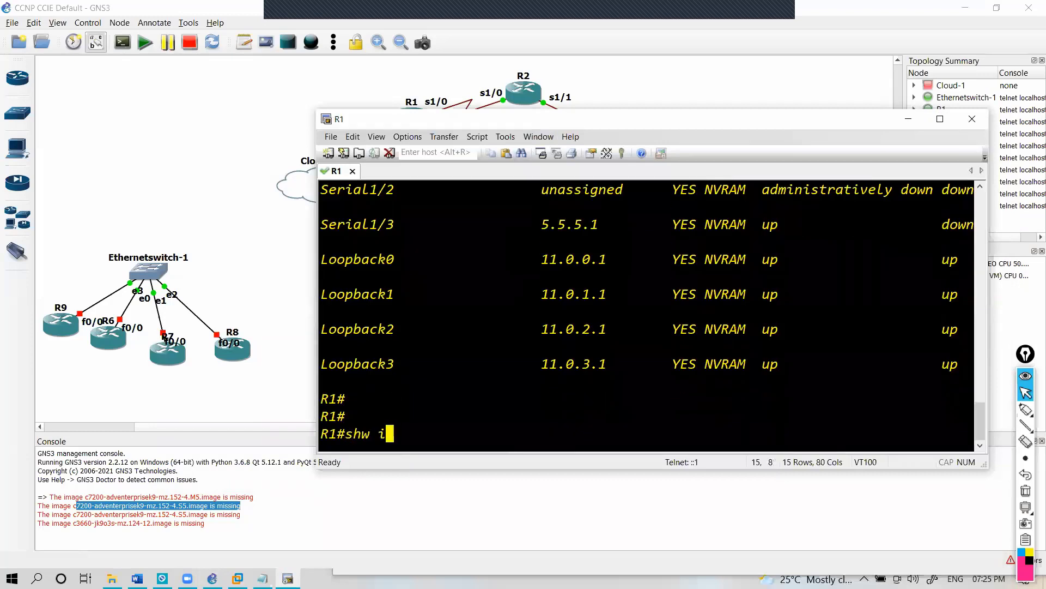
pyautogui.press('Return')
pyautogui.write('show ip int br')
pyautogui.press('Return')
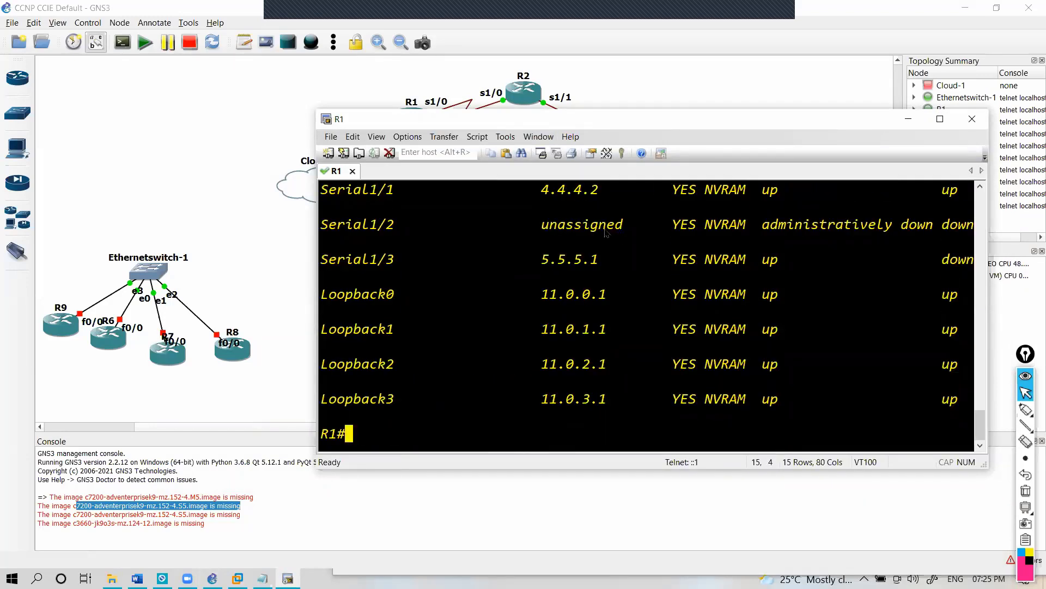
pyautogui.click(408, 137)
pyautogui.click(439, 167)
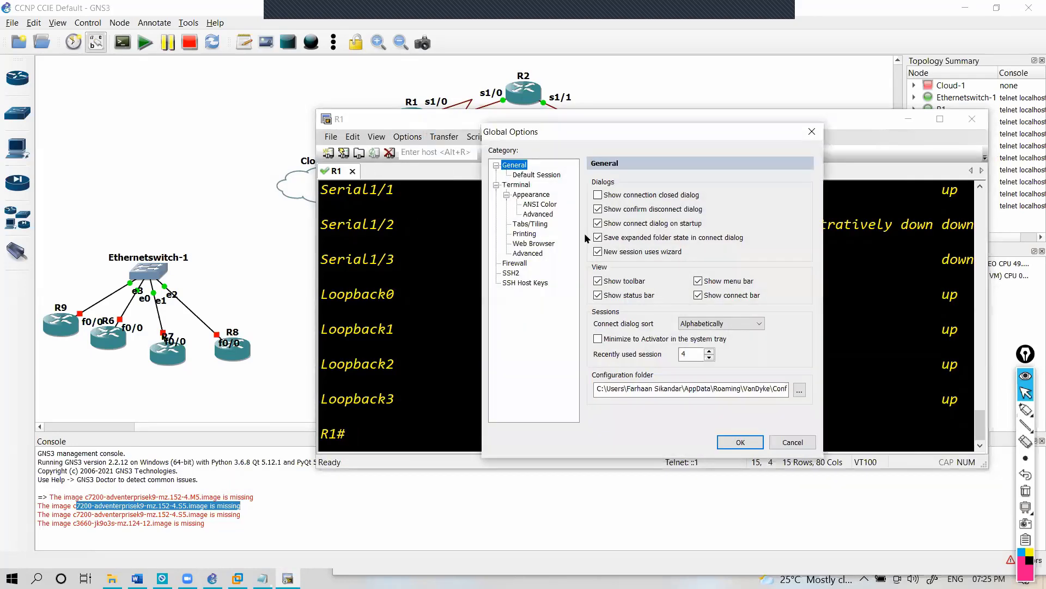
pyautogui.click(540, 195)
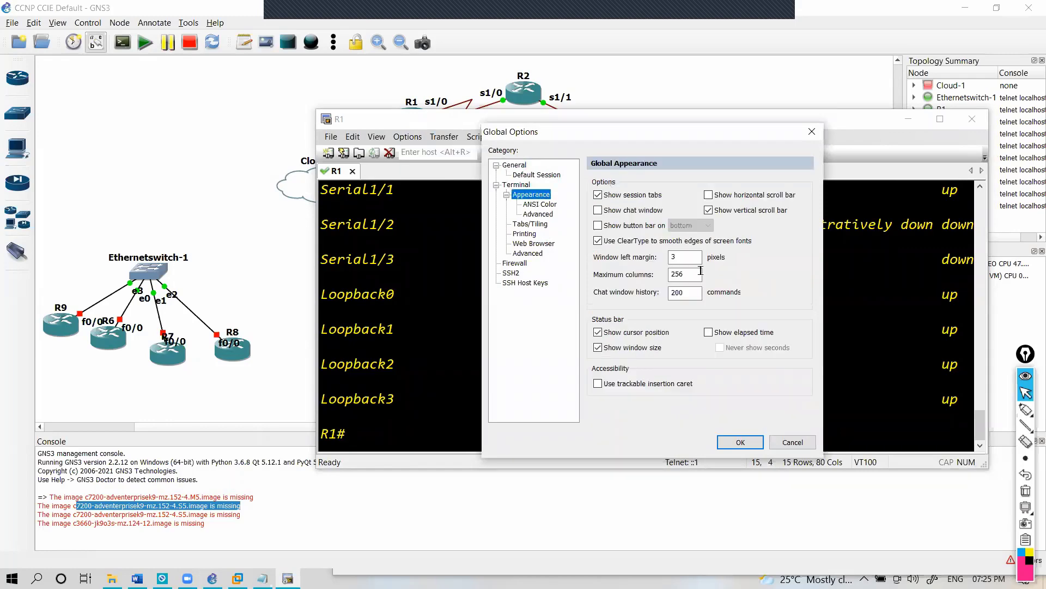
pyautogui.click(809, 132)
# Open the default session's settings from the global options and go to its terminal appearance settings.
pyautogui.click(408, 136)
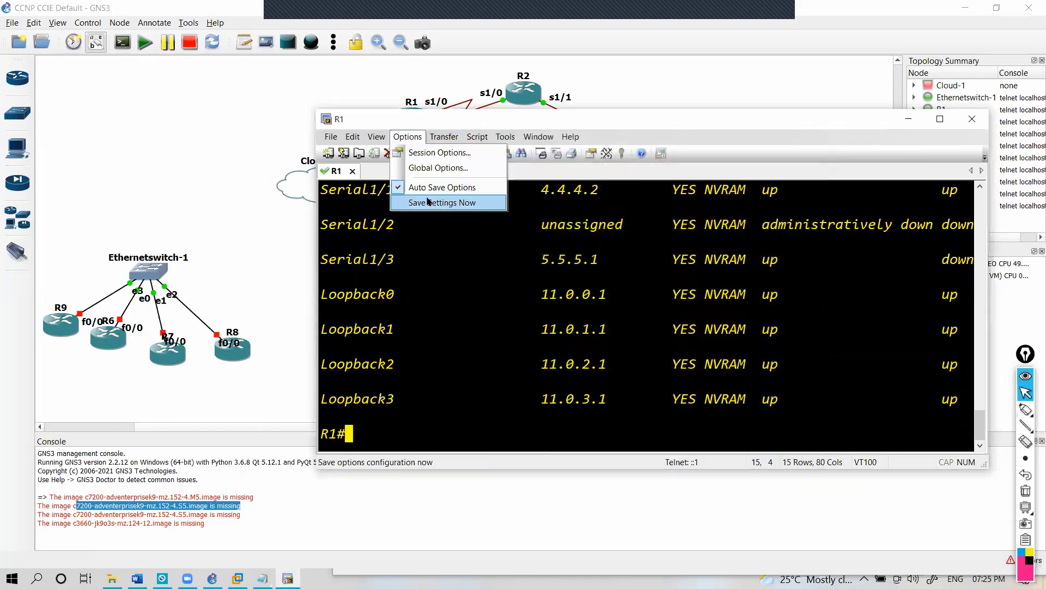
pyautogui.click(428, 165)
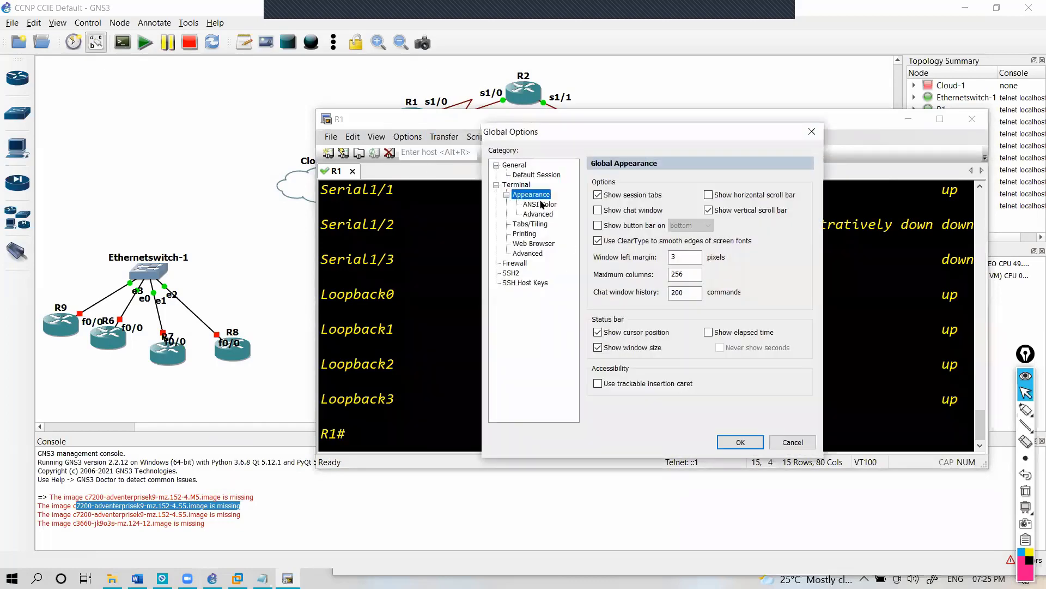
pyautogui.click(535, 175)
pyautogui.click(692, 371)
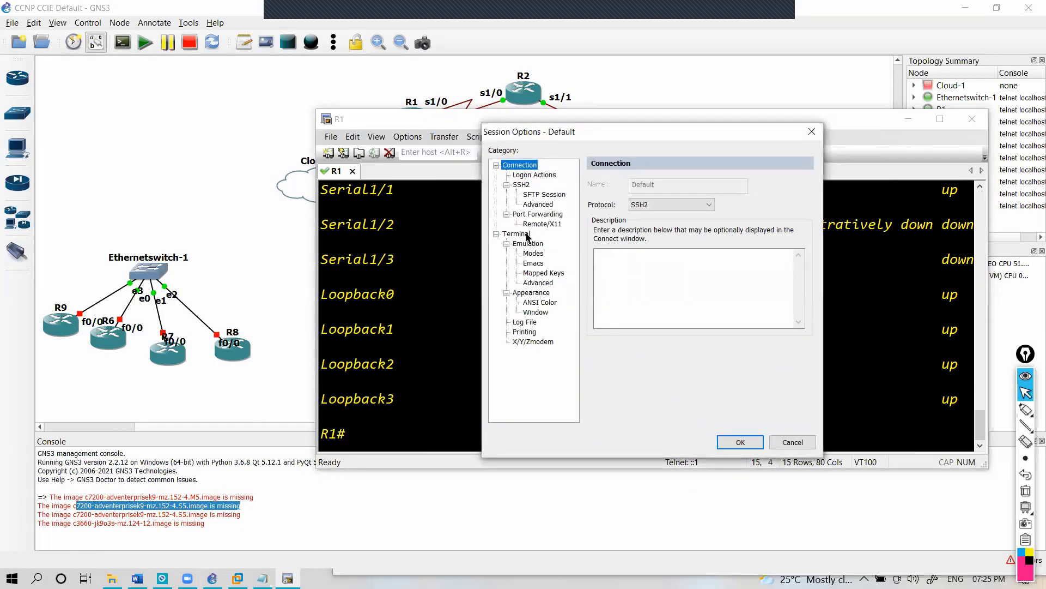
pyautogui.click(516, 234)
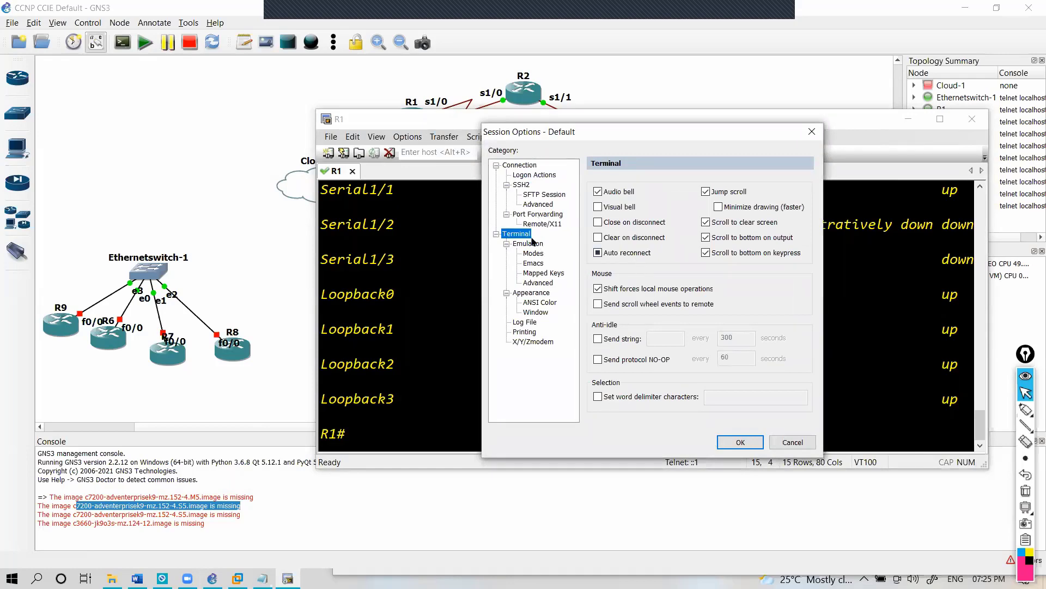
pyautogui.click(531, 292)
# Change the default session's normal font to Consolas Bold, size 14.
pyautogui.click(761, 234)
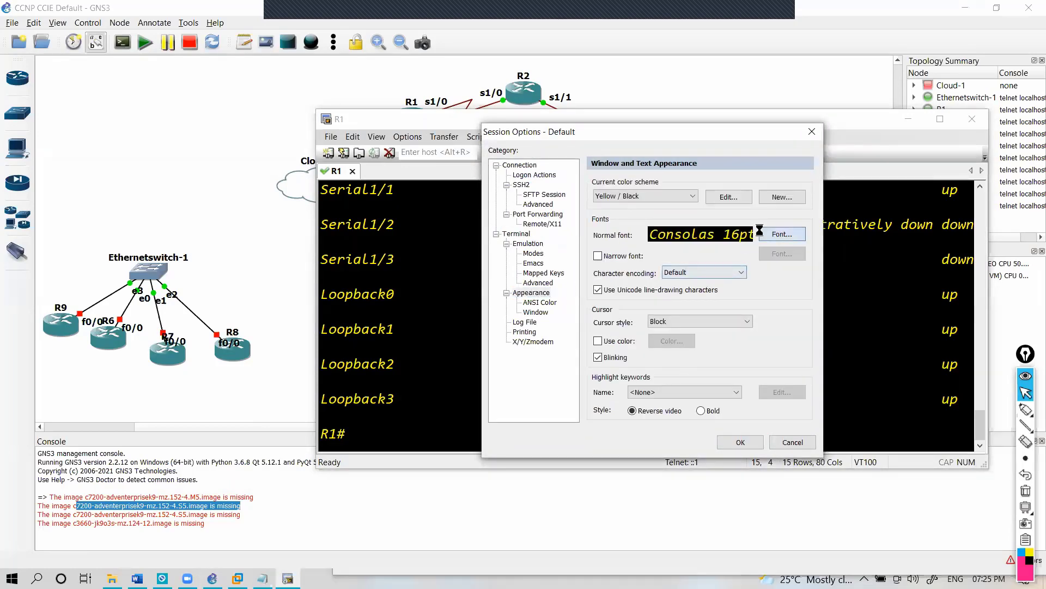
pyautogui.click(647, 239)
pyautogui.click(629, 251)
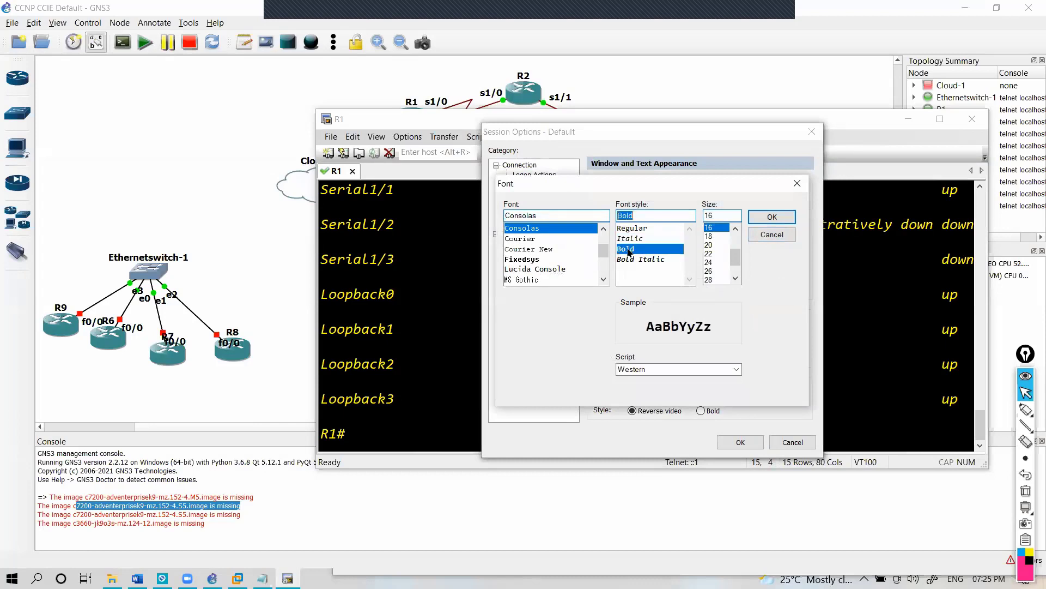
pyautogui.click(729, 220)
pyautogui.write('11')
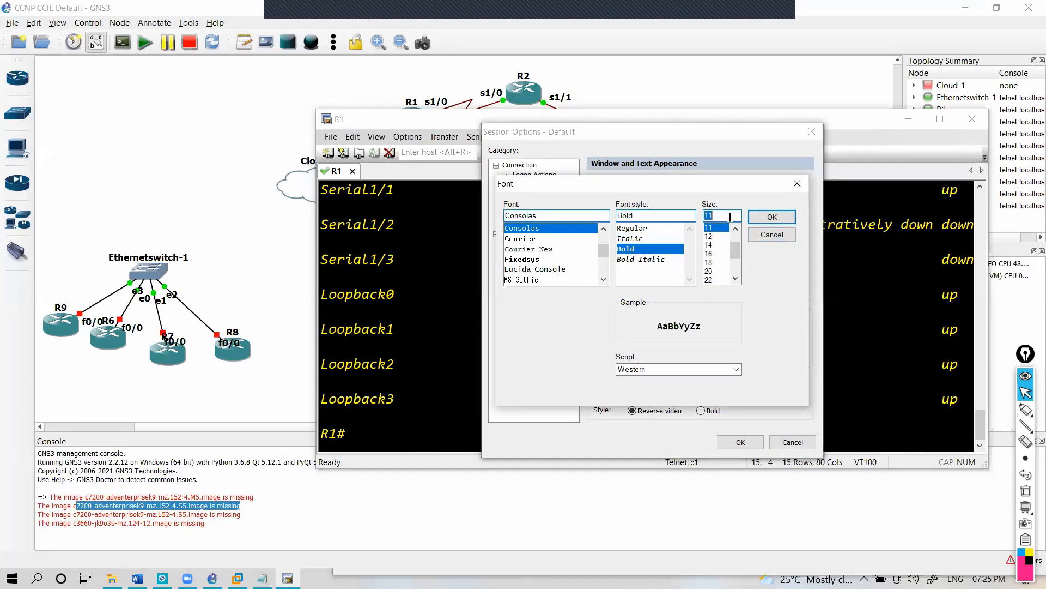
pyautogui.click(708, 244)
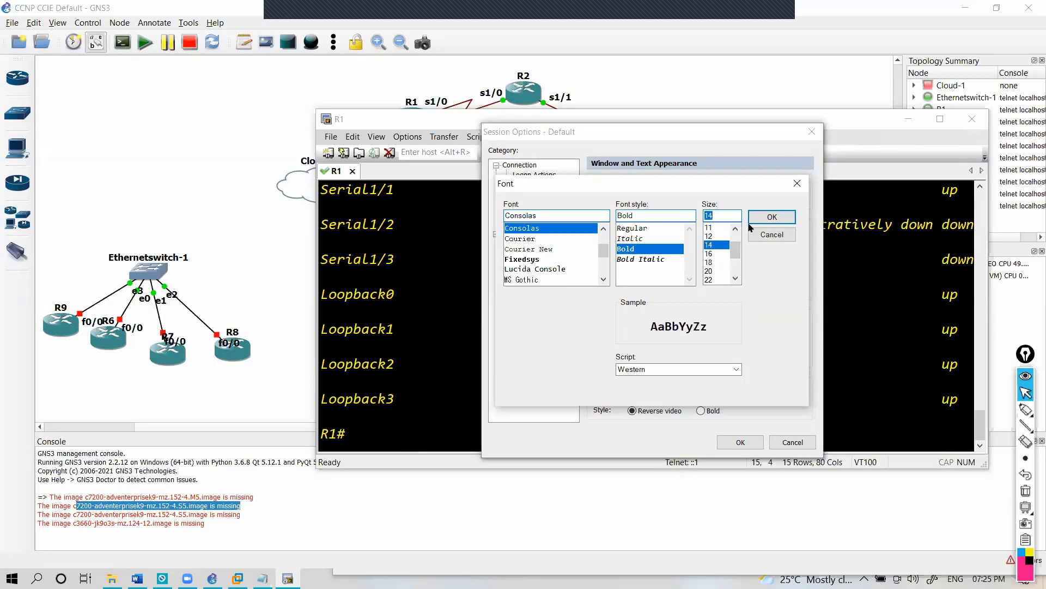
pyautogui.click(766, 216)
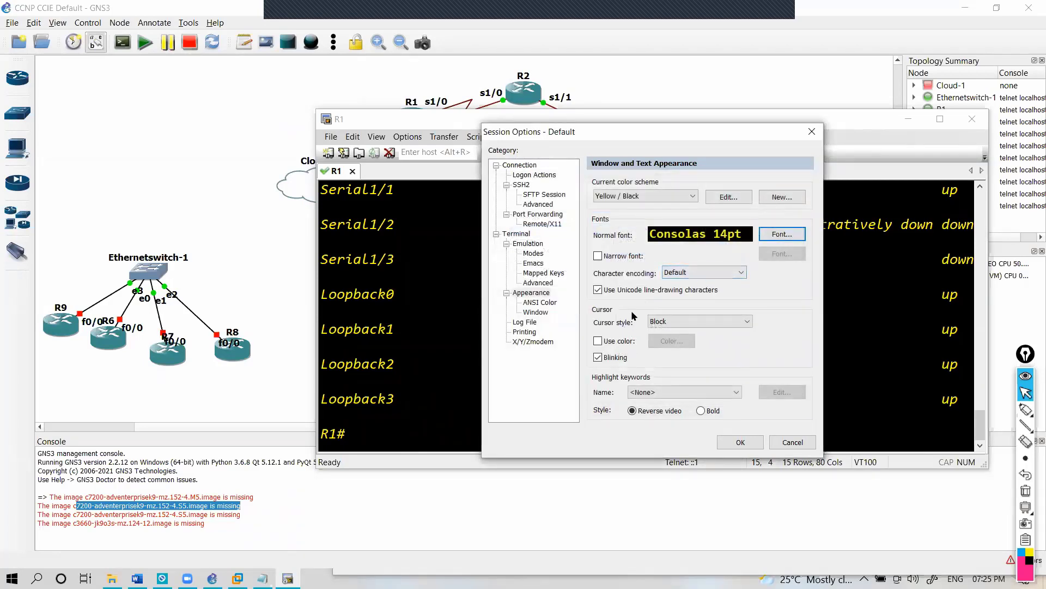
# Turn off the default session's audio bell and look through its emulation, appearance and window settings.
pyautogui.click(527, 234)
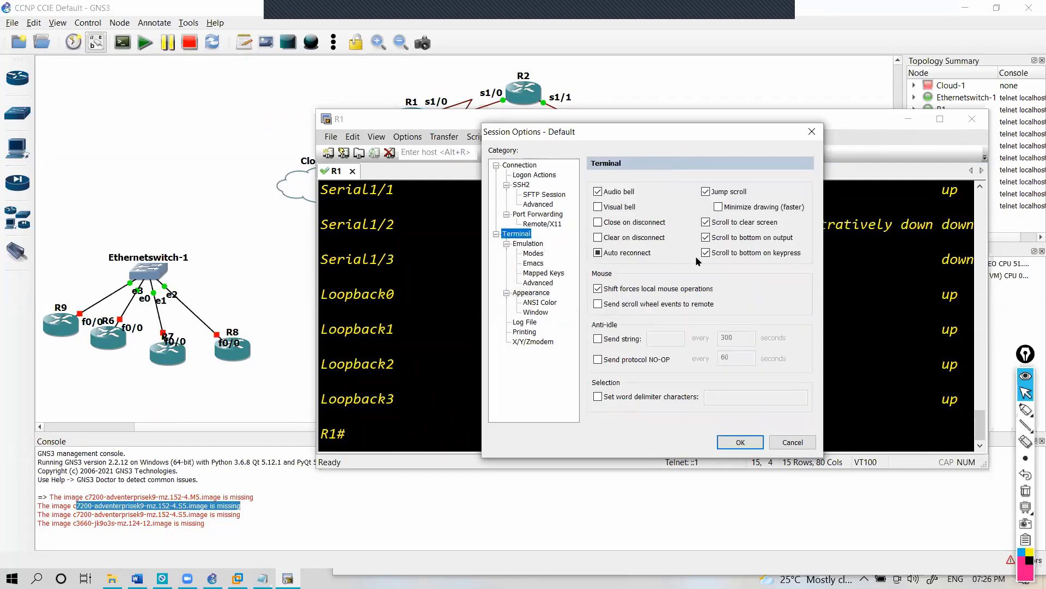
pyautogui.click(599, 192)
pyautogui.click(533, 263)
pyautogui.click(543, 272)
pyautogui.click(540, 292)
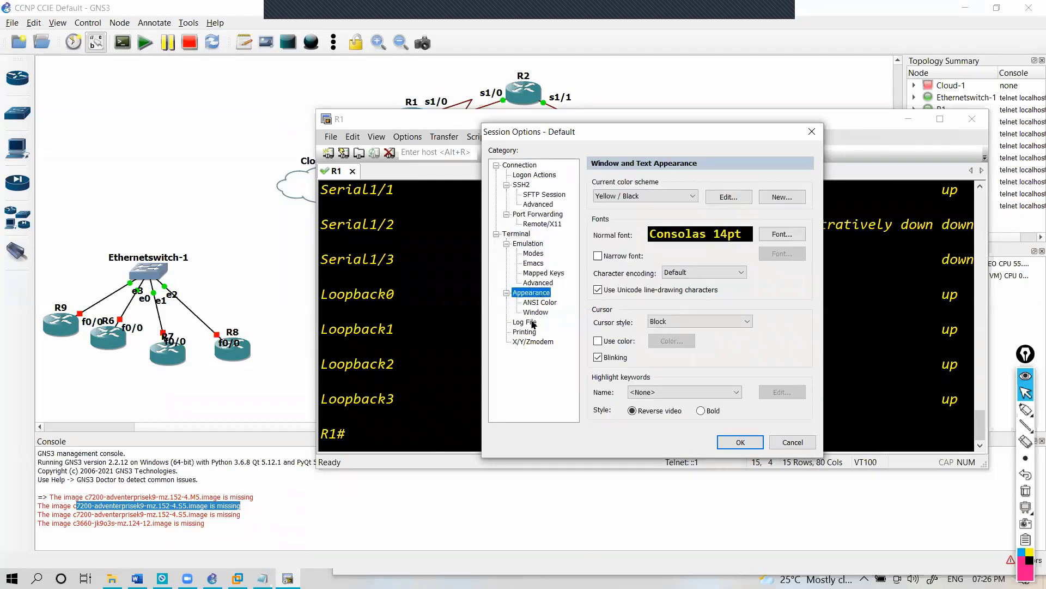
pyautogui.click(533, 302)
pyautogui.click(536, 312)
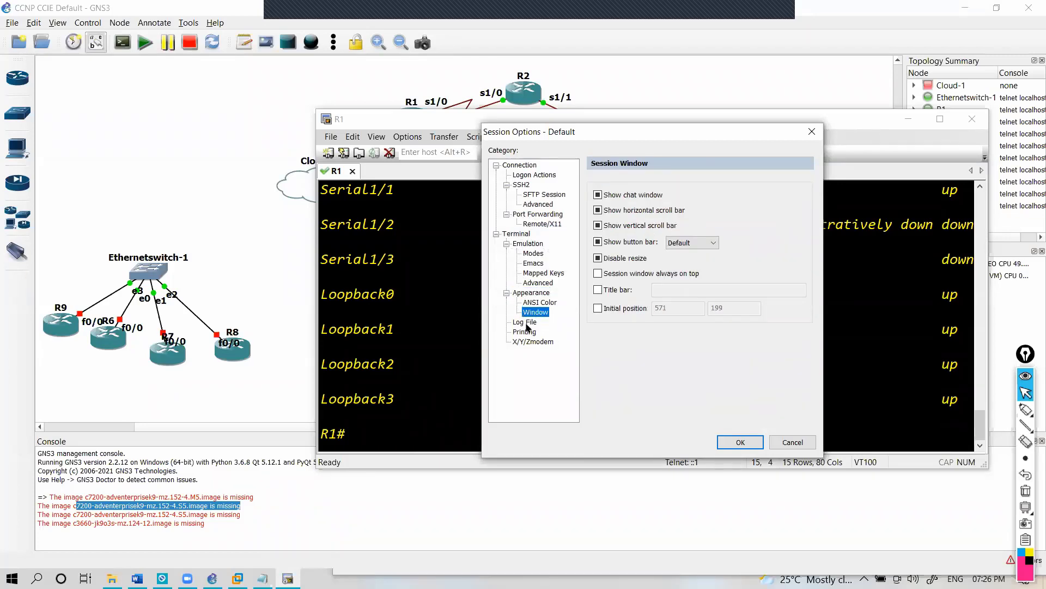
# Apply the default session changes to all sessions, then close the R1 console window and disconnect it.
pyautogui.click(723, 436)
pyautogui.click(692, 326)
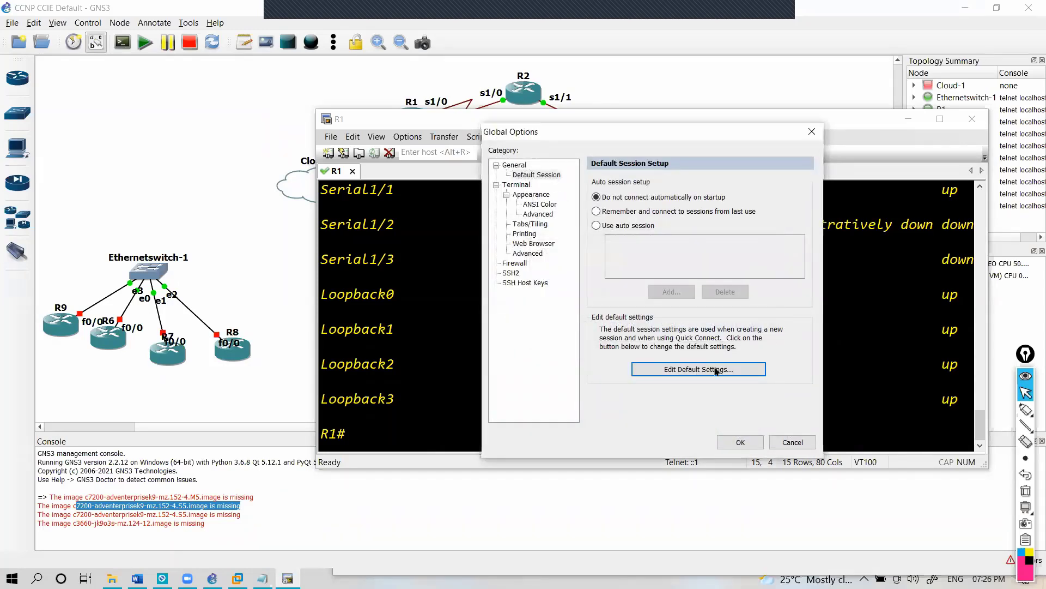
pyautogui.click(740, 442)
pyautogui.click(971, 119)
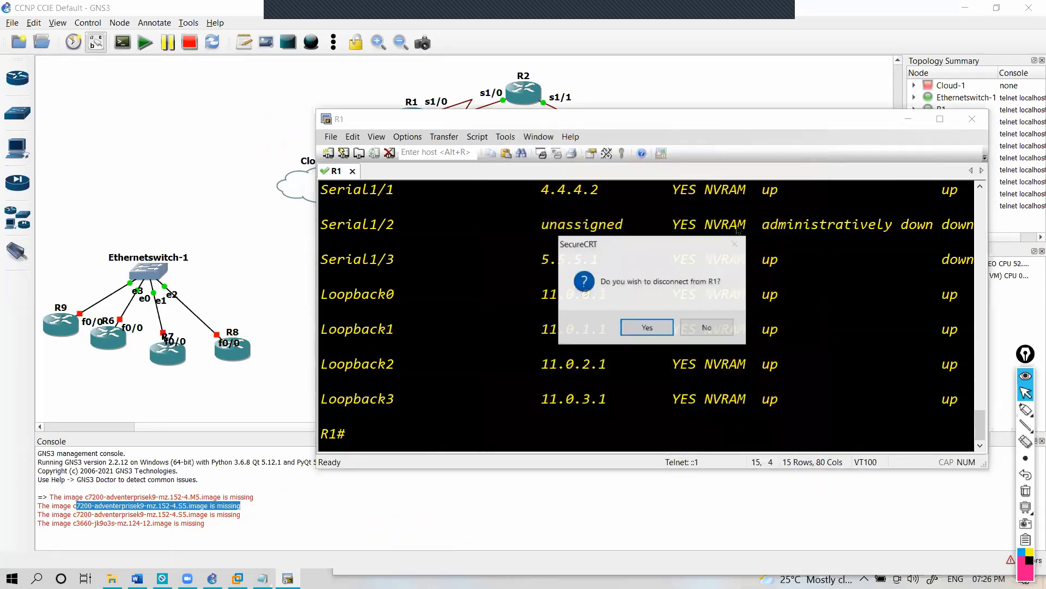
pyautogui.click(647, 326)
pyautogui.rightClick(416, 121)
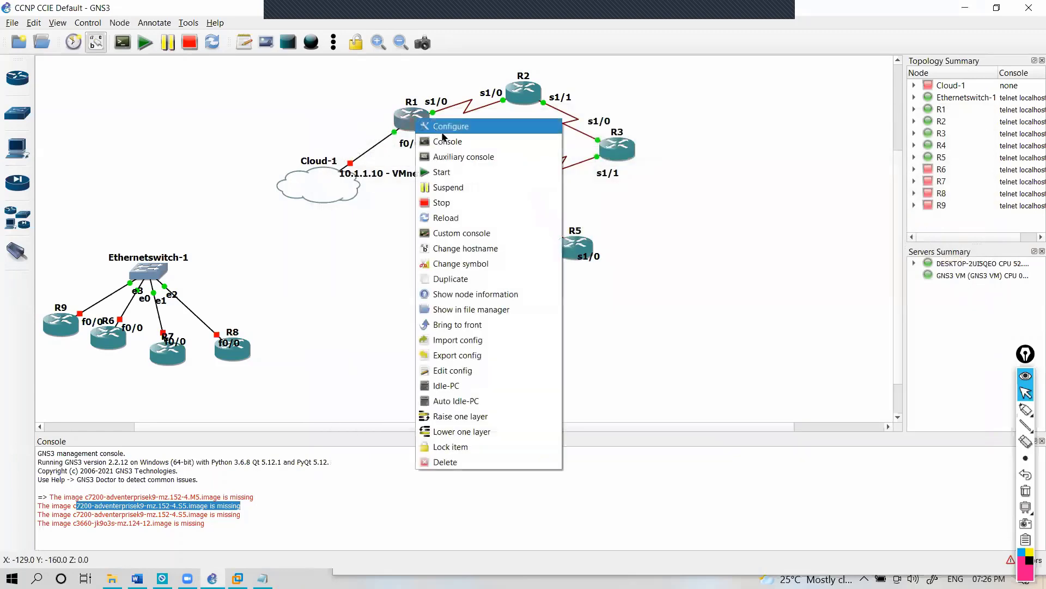
pyautogui.click(436, 129)
pyautogui.click(694, 158)
pyautogui.rightClick(394, 116)
pyautogui.click(415, 122)
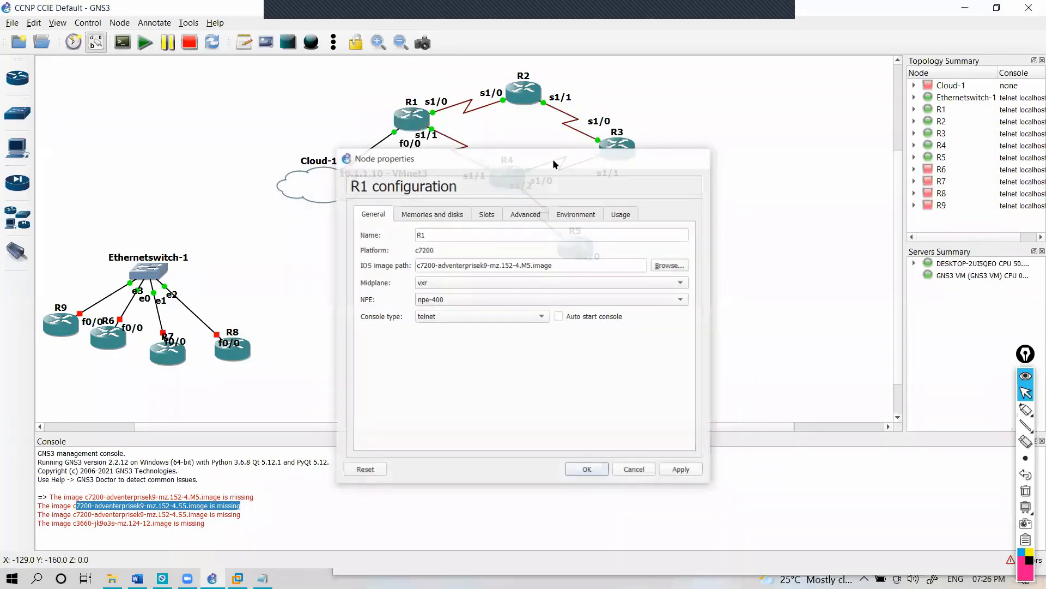
pyautogui.click(702, 158)
# Reopen R1's console from the topology, then reposition and enlarge its window below the upper routers.
pyautogui.rightClick(409, 121)
pyautogui.press('Escape')
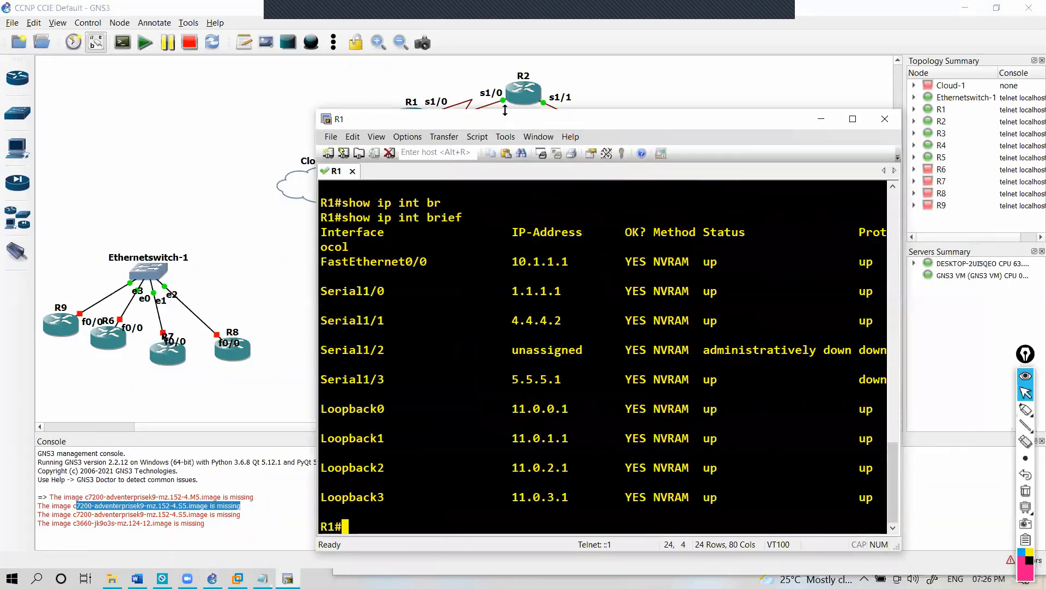
pyautogui.moveTo(506, 110); pyautogui.dragTo(525, 245)
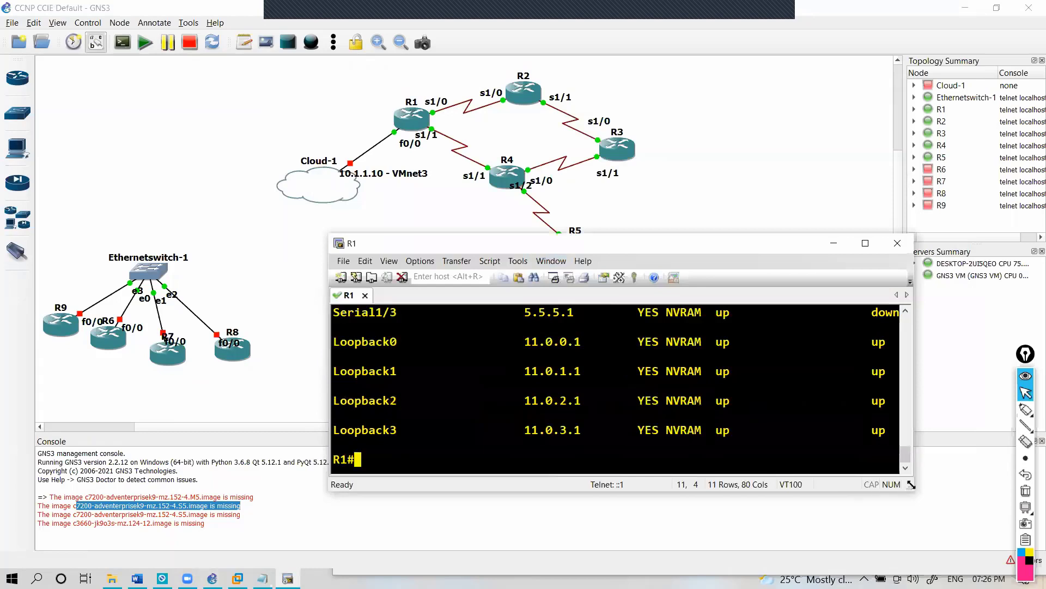
pyautogui.moveTo(902, 485); pyautogui.dragTo(990, 531)
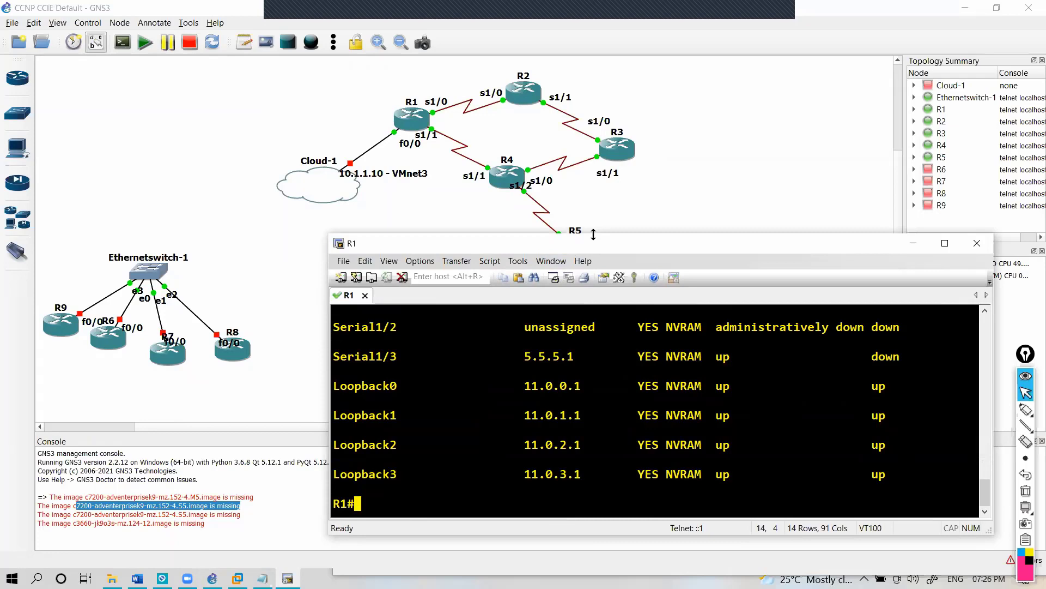
pyautogui.moveTo(594, 234); pyautogui.dragTo(599, 186)
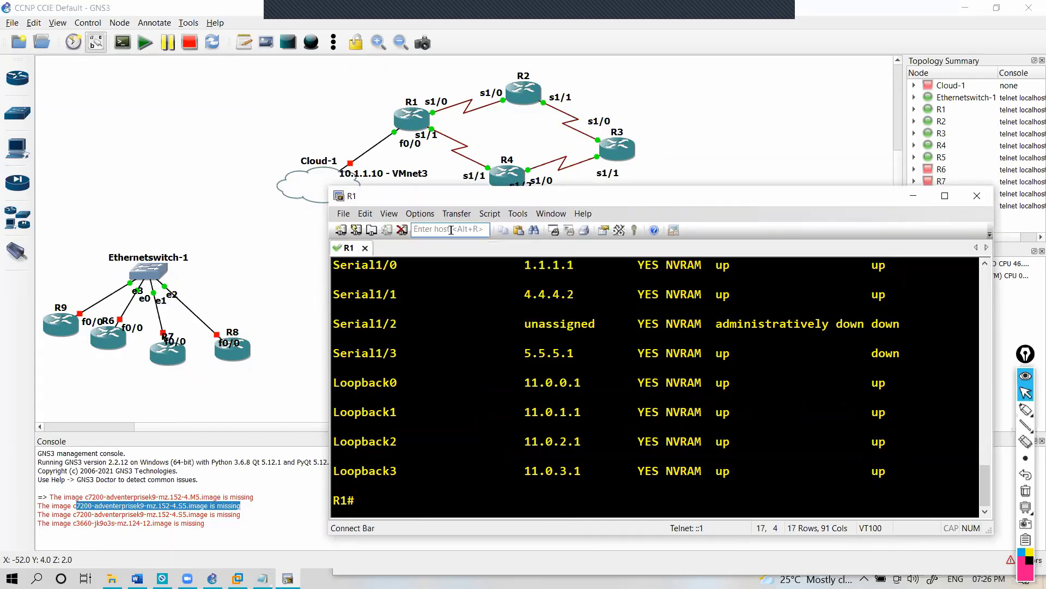
# Review the default session's terminal and emulation settings, including logical rows and columns, and close the options.
pyautogui.click(421, 213)
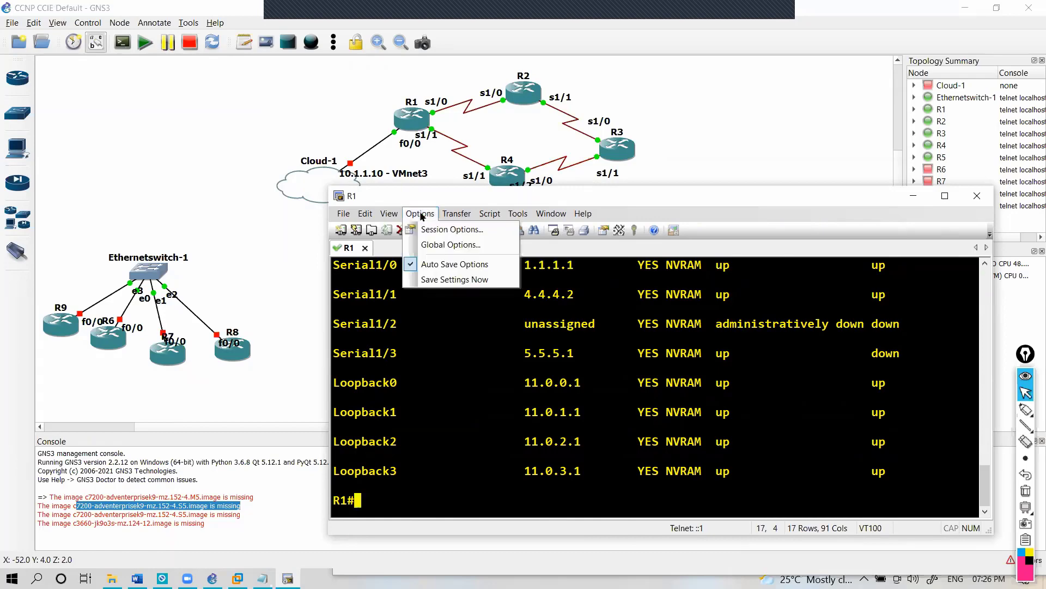
pyautogui.click(439, 250)
pyautogui.click(555, 247)
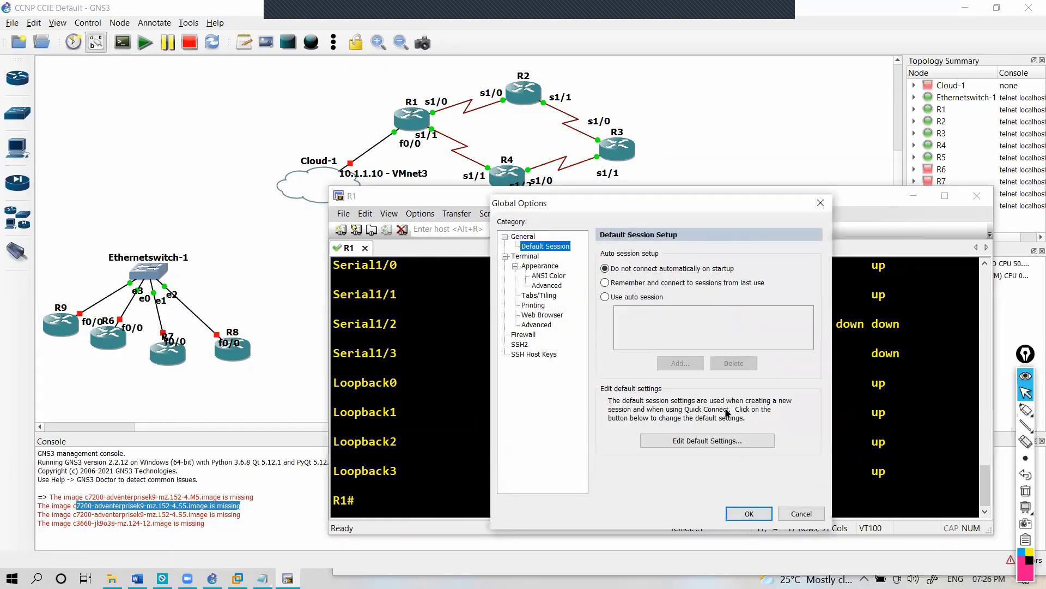
pyautogui.click(717, 440)
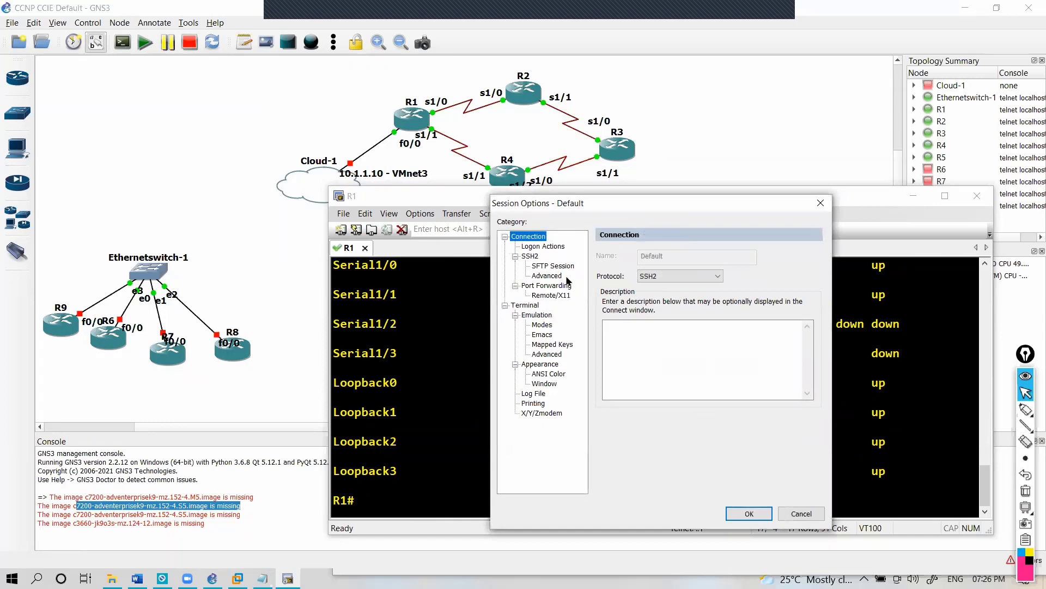
pyautogui.click(538, 304)
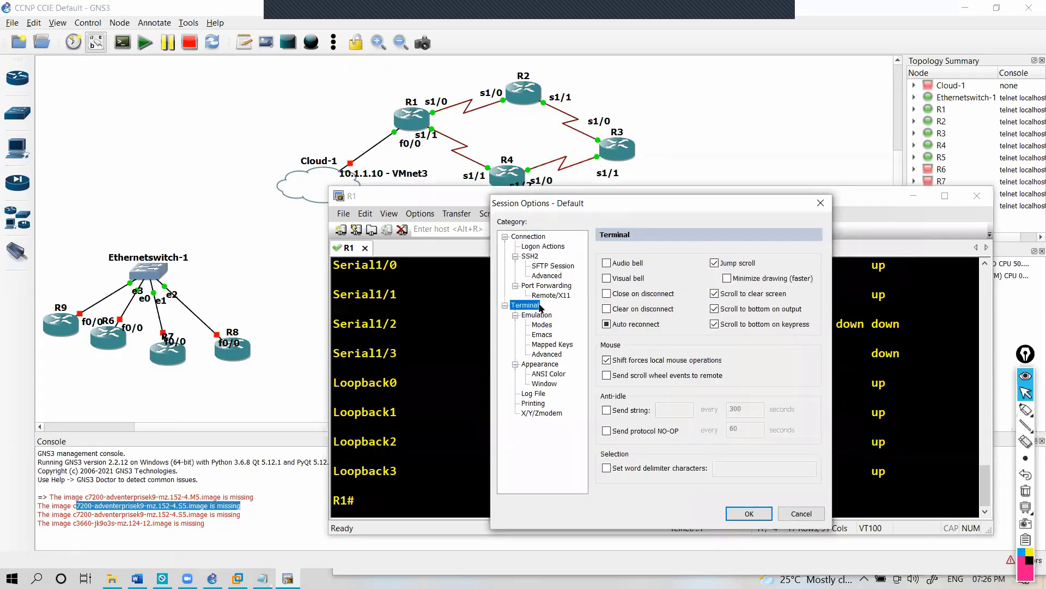
pyautogui.click(540, 315)
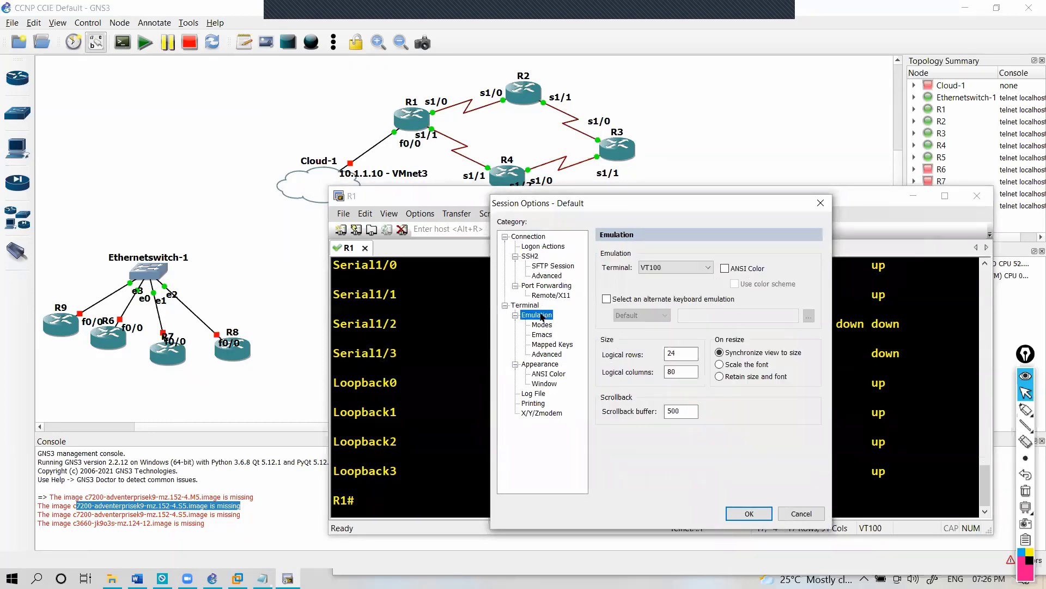
pyautogui.doubleClick(675, 354)
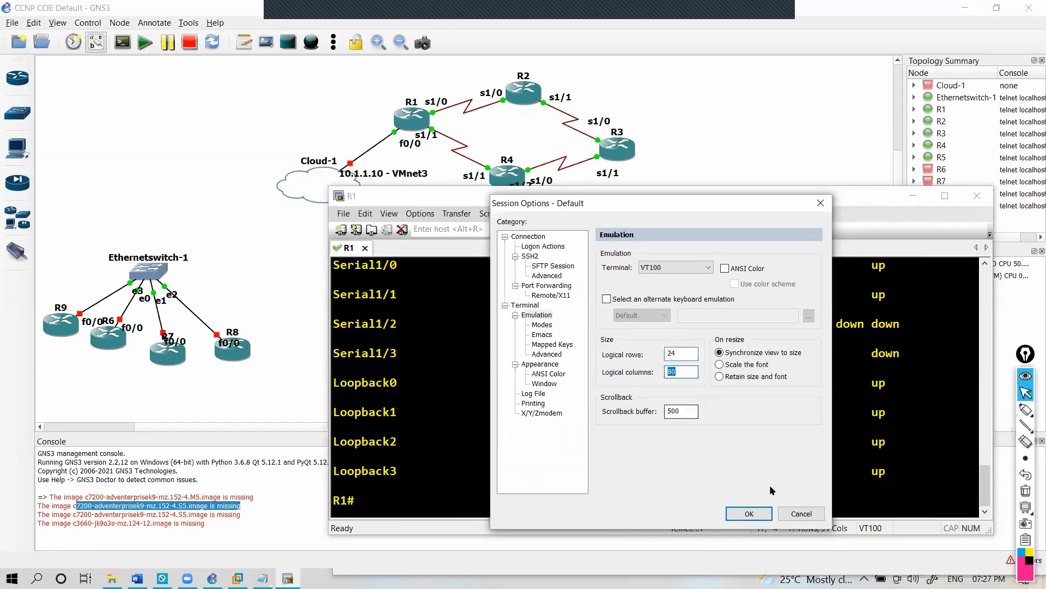
pyautogui.click(779, 511)
pyautogui.click(745, 513)
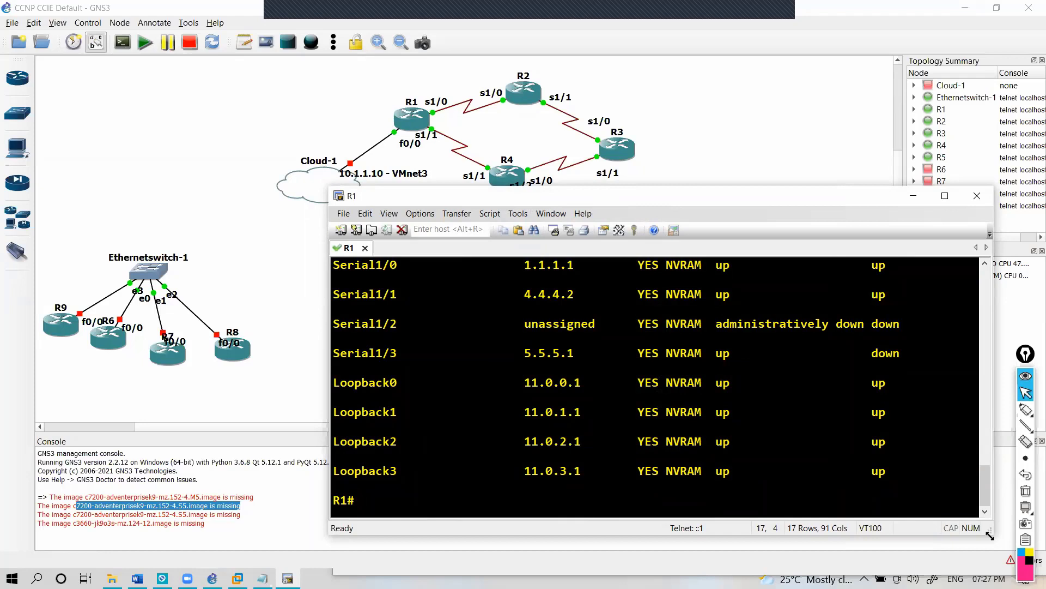
# Resize and reposition R1's console window so that it sits below R4 in the topology.
pyautogui.moveTo(991, 536); pyautogui.dragTo(1006, 552)
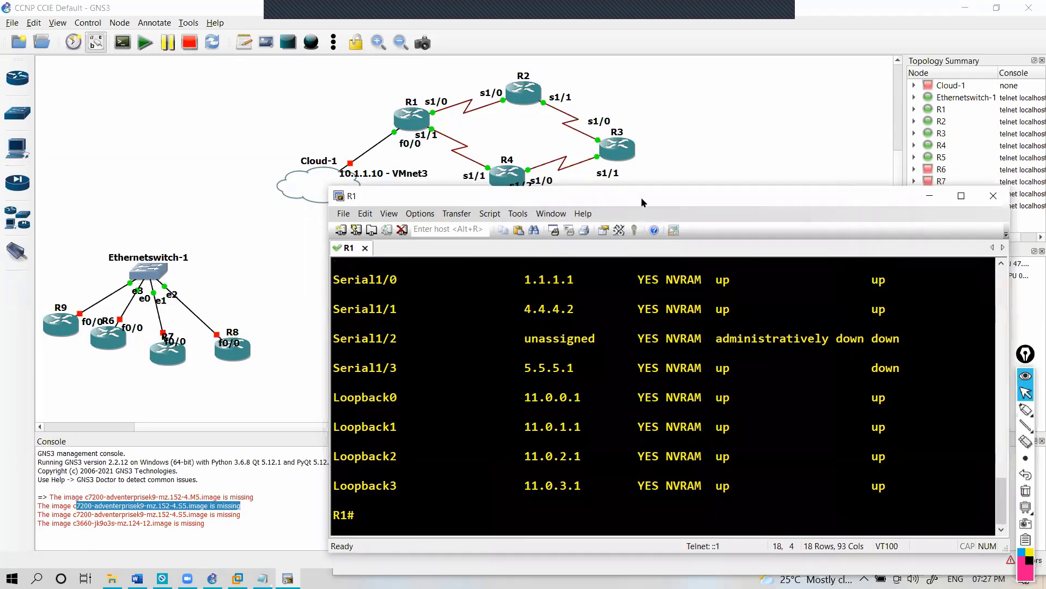
pyautogui.moveTo(641, 198); pyautogui.dragTo(672, 220)
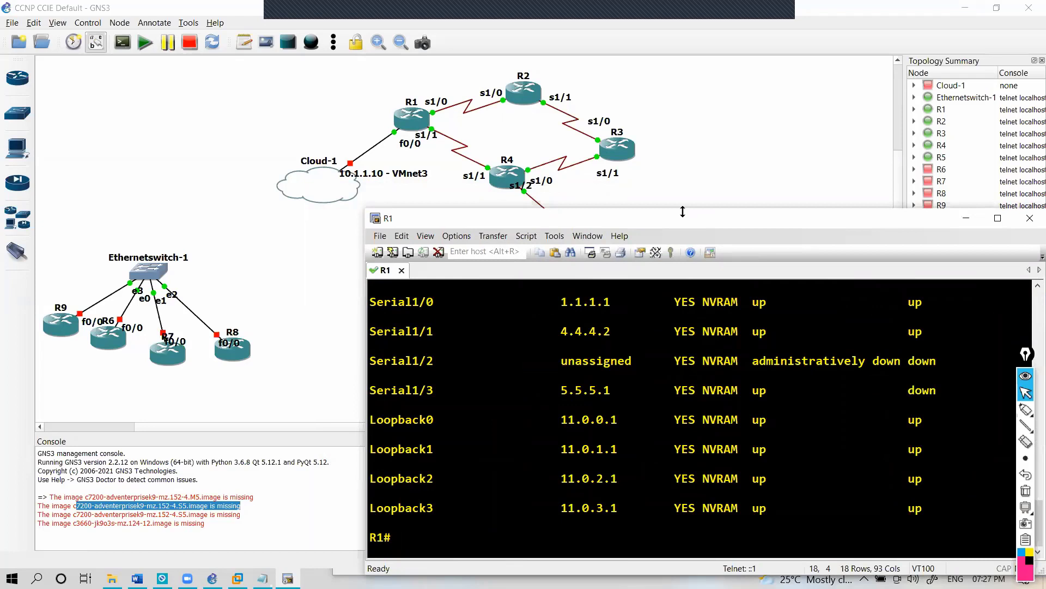
pyautogui.moveTo(683, 211); pyautogui.dragTo(683, 243)
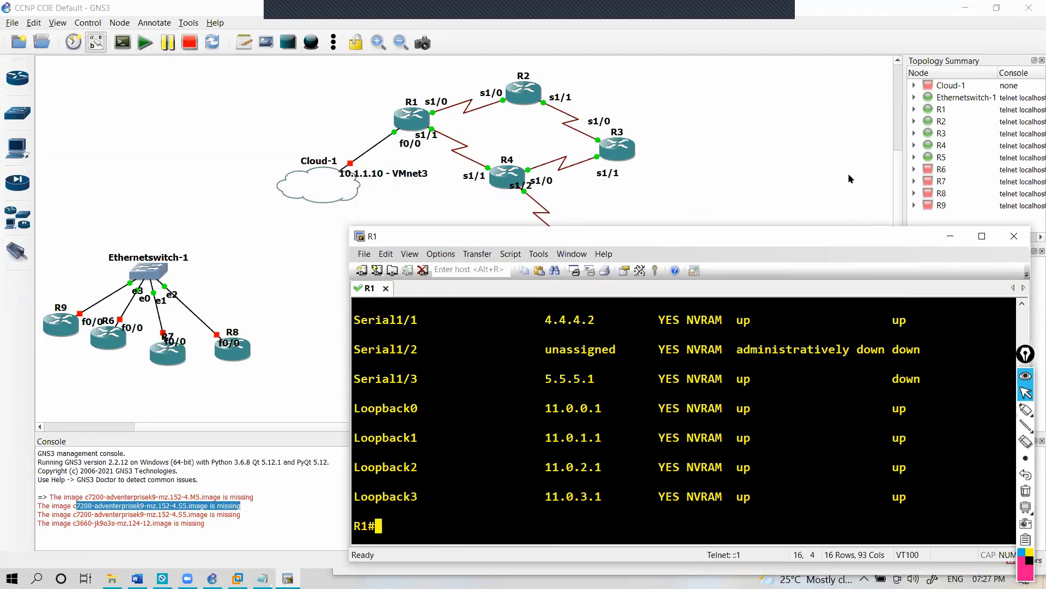
# Select routers R2, R3, R4 and R5 together in the topology and open their consoles.
pyautogui.moveTo(461, 67); pyautogui.dragTo(681, 279)
pyautogui.rightClick(502, 178)
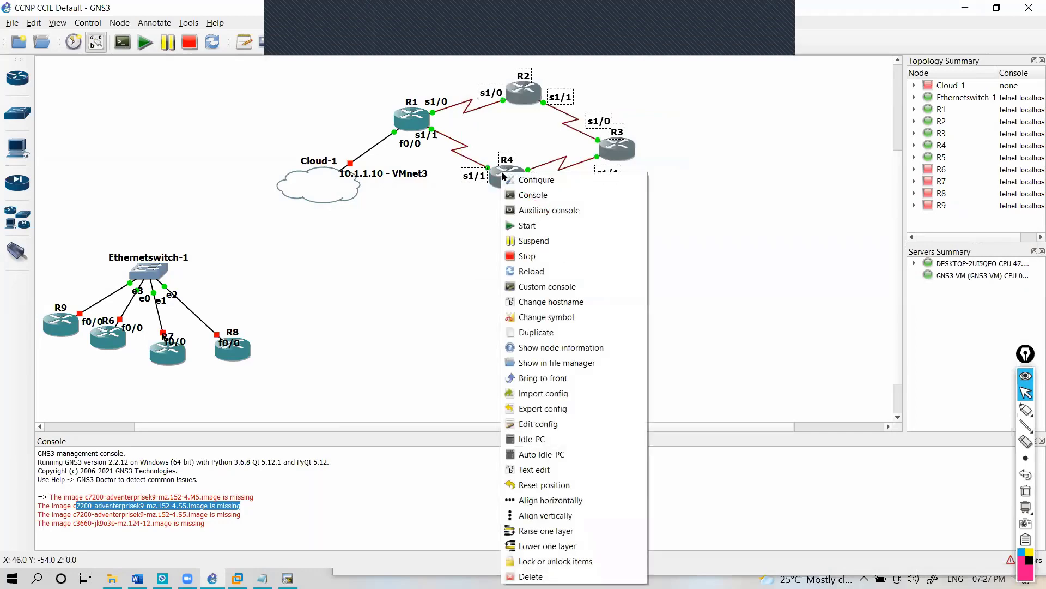
pyautogui.click(541, 197)
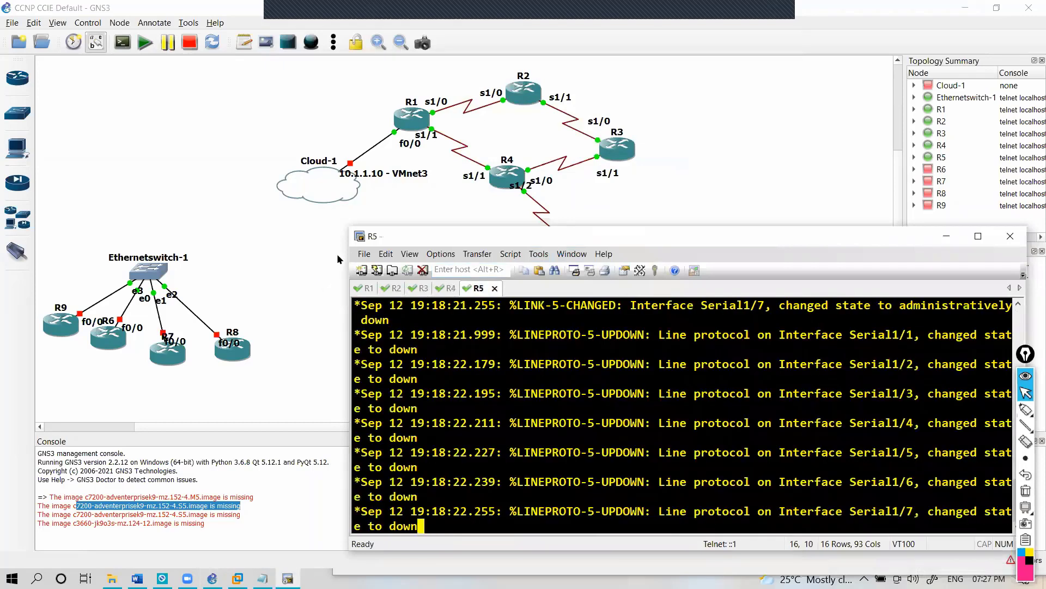
pyautogui.click(364, 254)
pyautogui.click(381, 287)
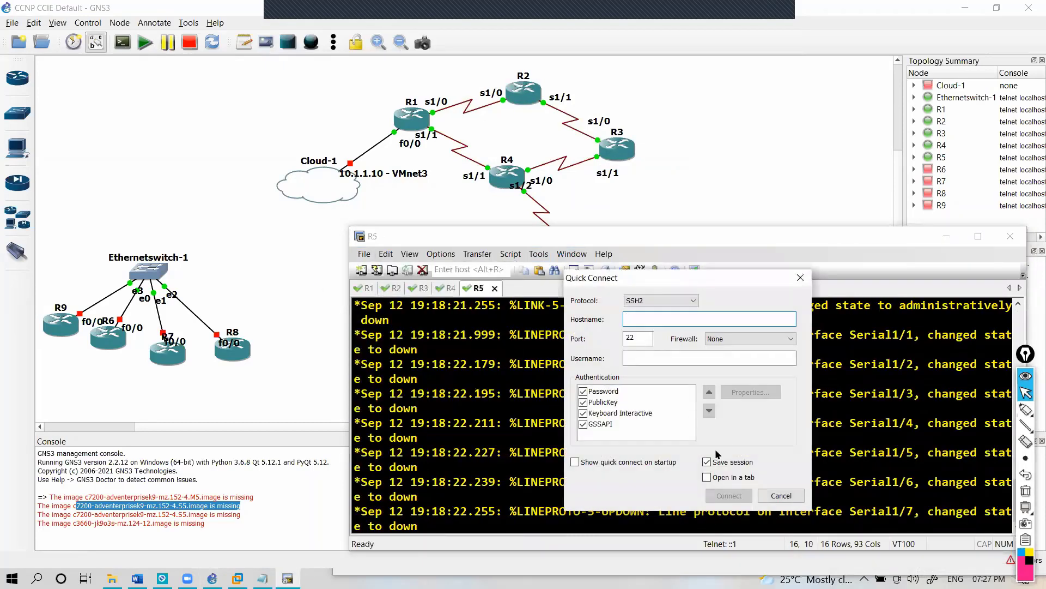
pyautogui.click(707, 477)
pyautogui.click(791, 491)
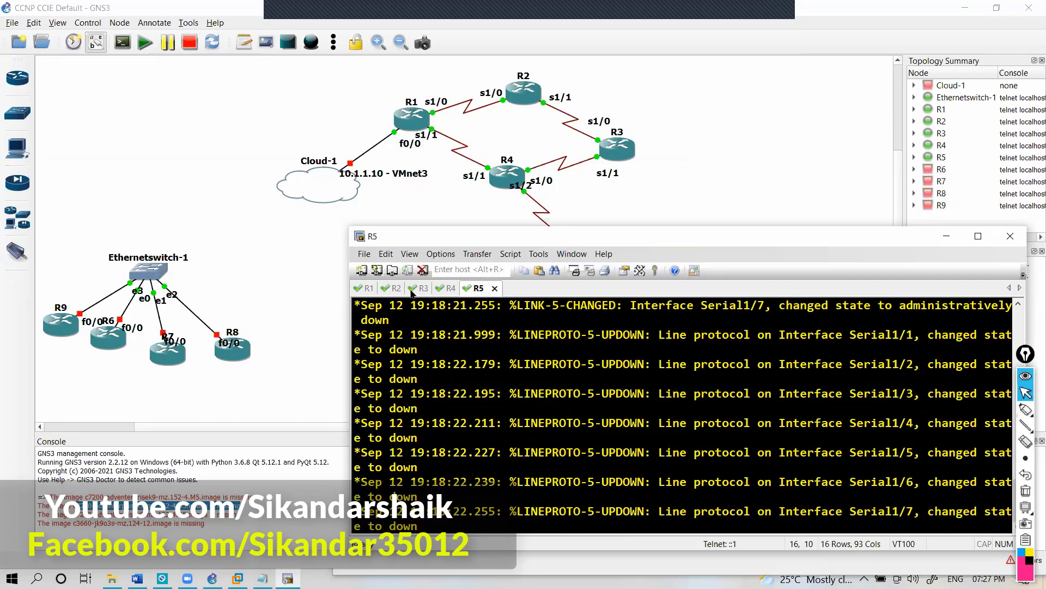
# View R1's console session, followed by R2's.
pyautogui.hotkey('alt', '1')
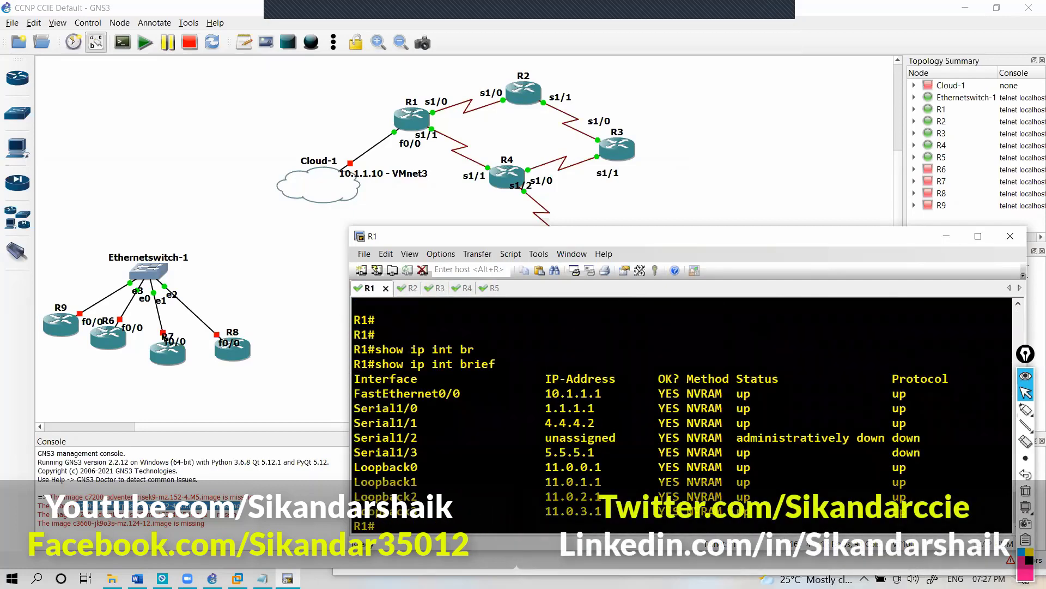
pyautogui.click(406, 288)
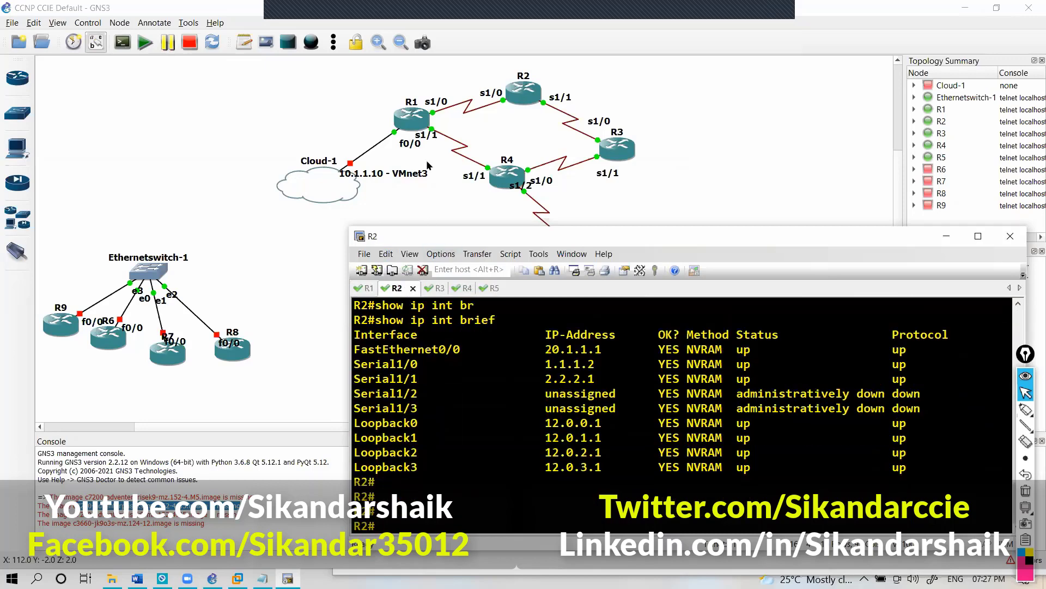